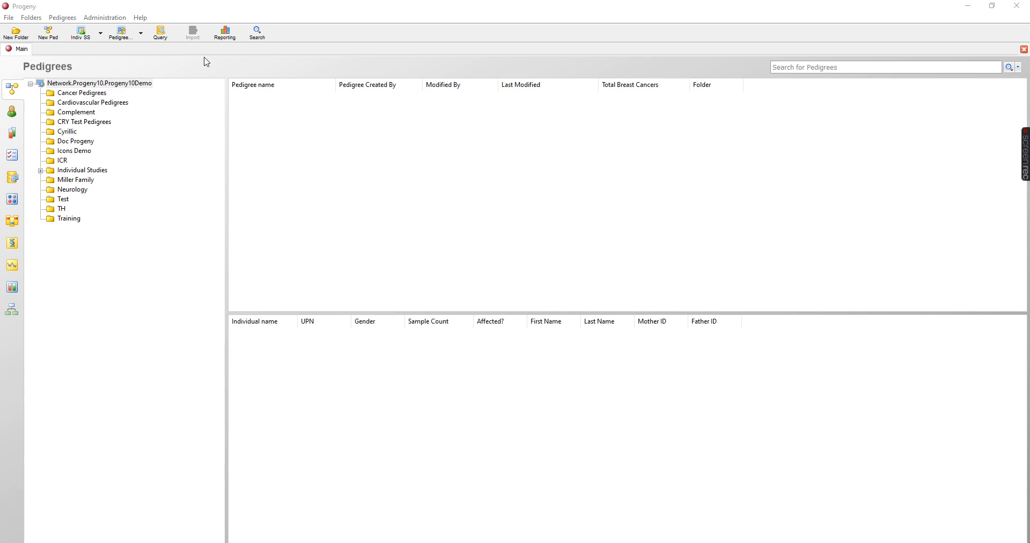
# - Start an individual data spreadsheet with the PHI Data fields First Name, Last Name and Date of Birth as columns
pyautogui.click(82, 37)
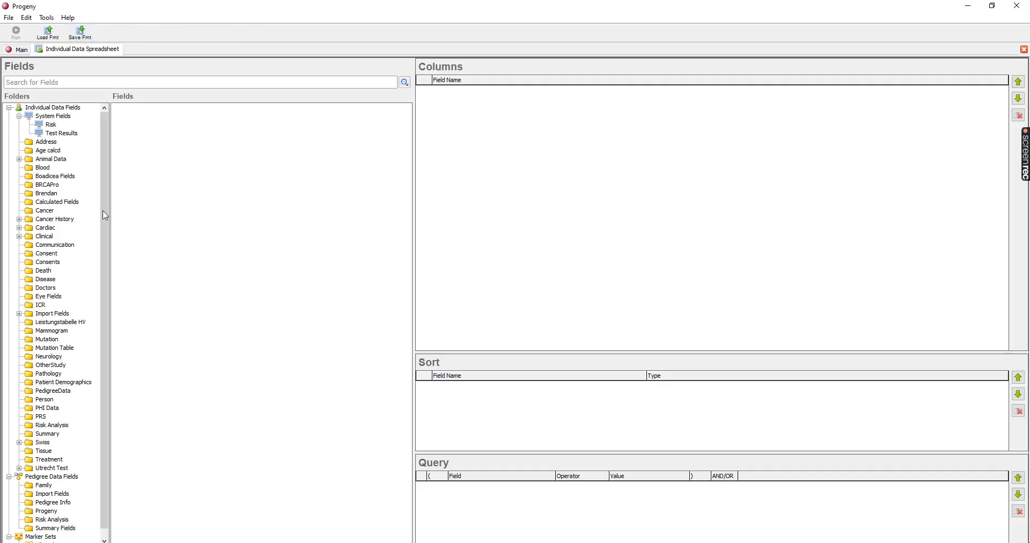
pyautogui.click(46, 409)
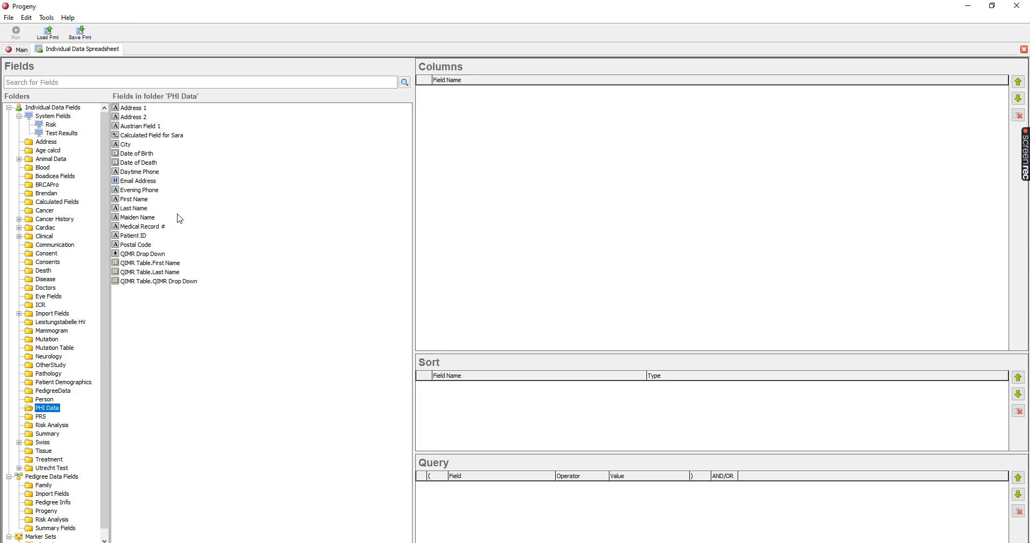
pyautogui.moveTo(140, 204); pyautogui.dragTo(590, 157)
pyautogui.moveTo(155, 154); pyautogui.dragTo(526, 168)
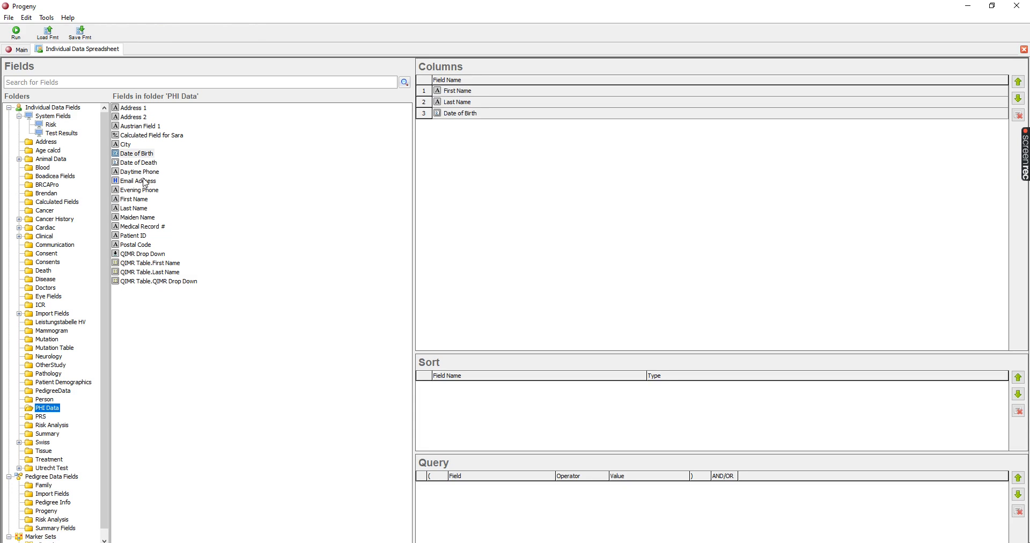
# - Run the unfiltered spreadsheet and count its items
pyautogui.click(17, 36)
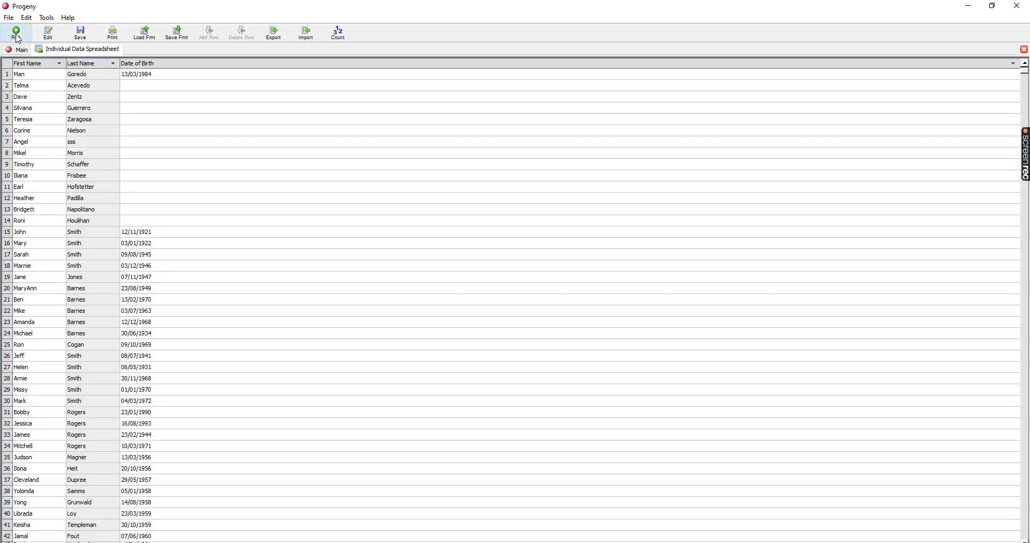
pyautogui.click(340, 34)
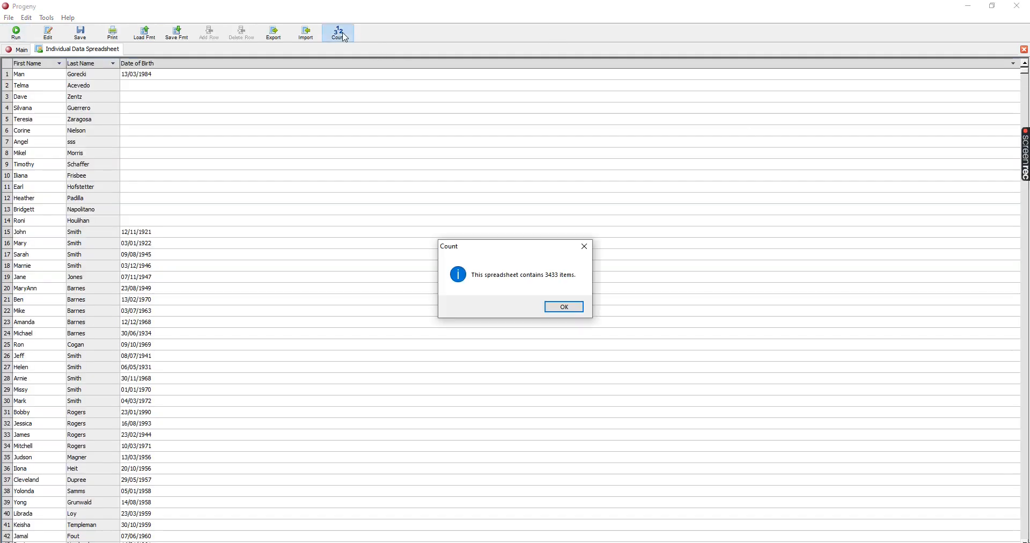
pyautogui.click(565, 308)
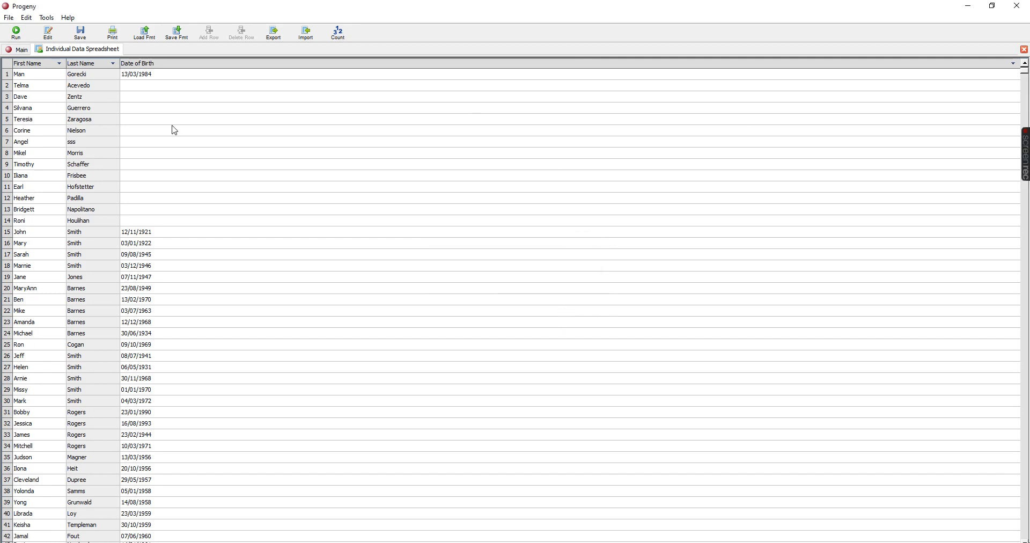
# - Add a query condition on the First Name column that equals a chosen first name, and run it
pyautogui.click(47, 33)
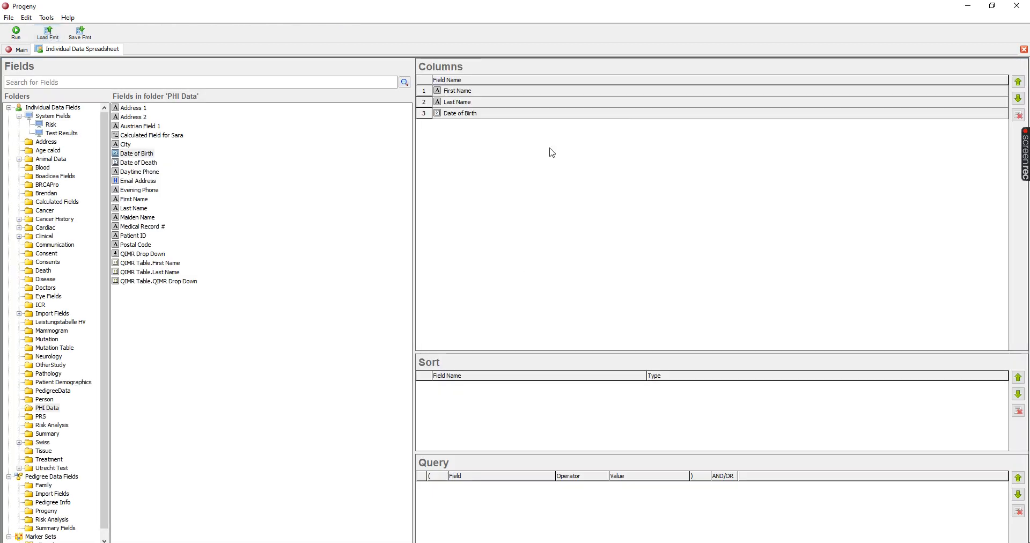
pyautogui.moveTo(962, 94)
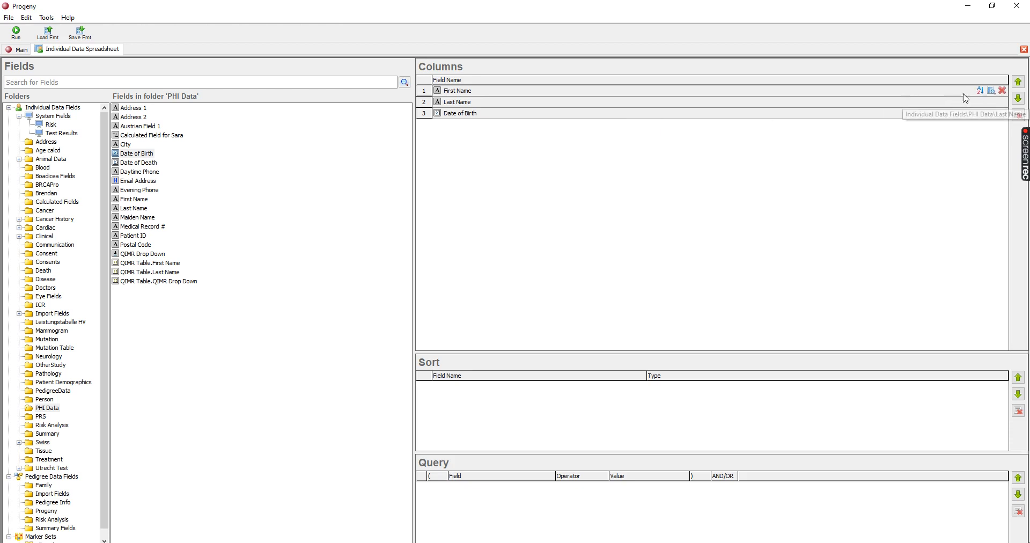
pyautogui.click(997, 93)
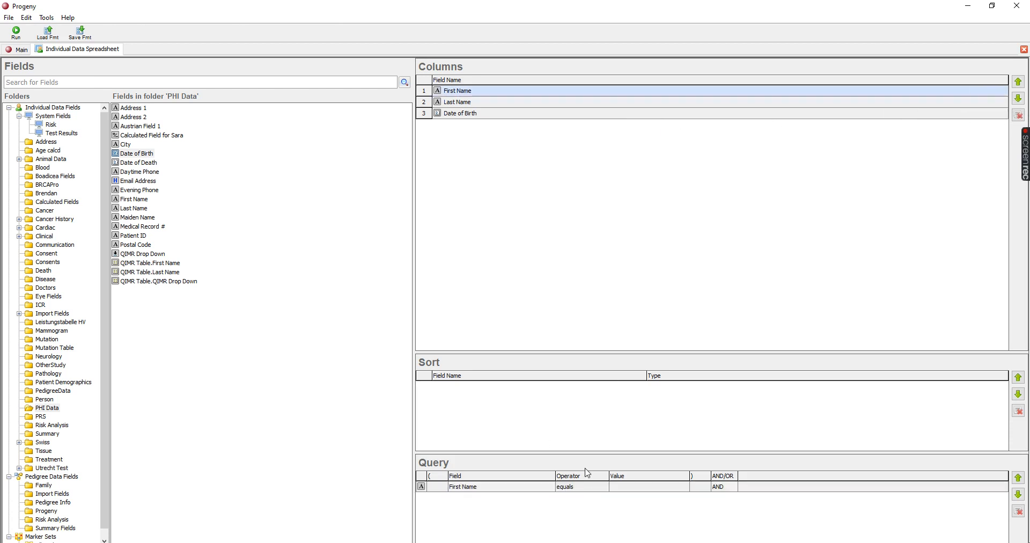
pyautogui.click(650, 486)
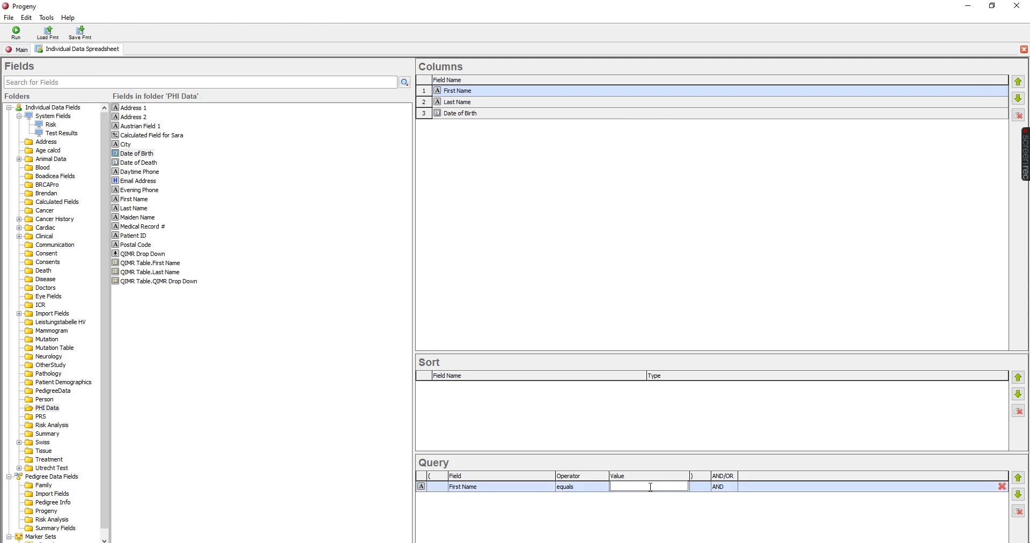
pyautogui.write('Jeff')
pyautogui.click(21, 36)
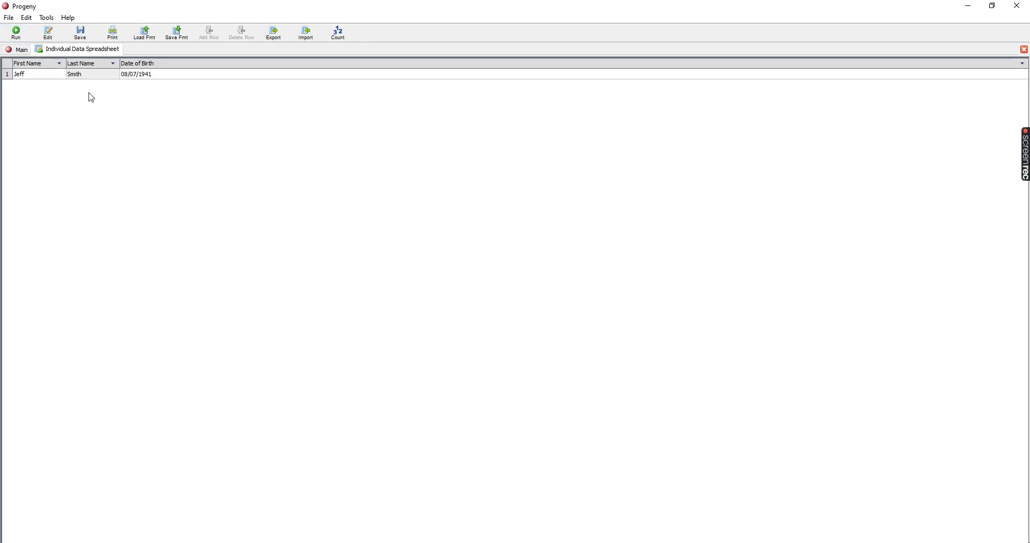
# - Change the First Name condition's operator to "does not equal" and run the query
pyautogui.click(50, 34)
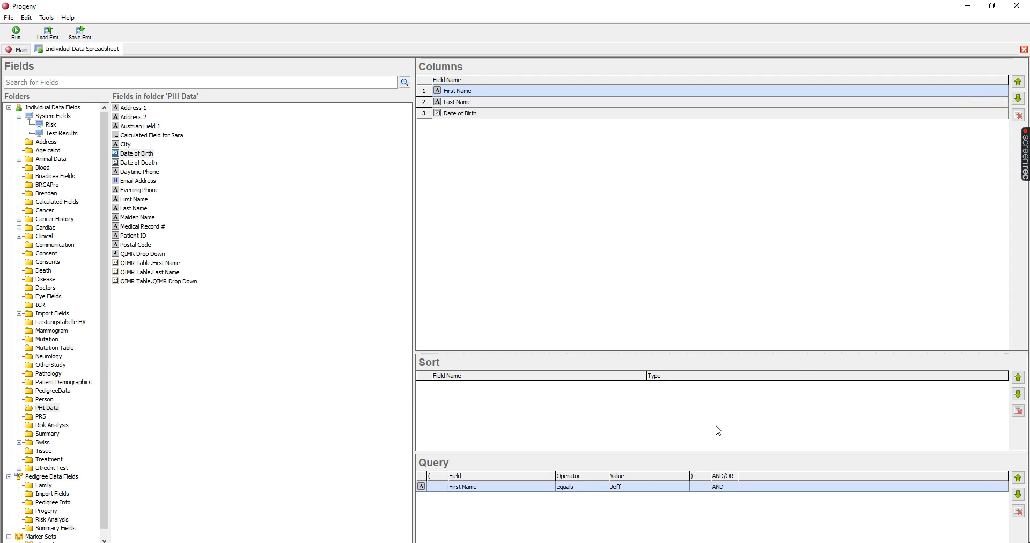
pyautogui.click(606, 490)
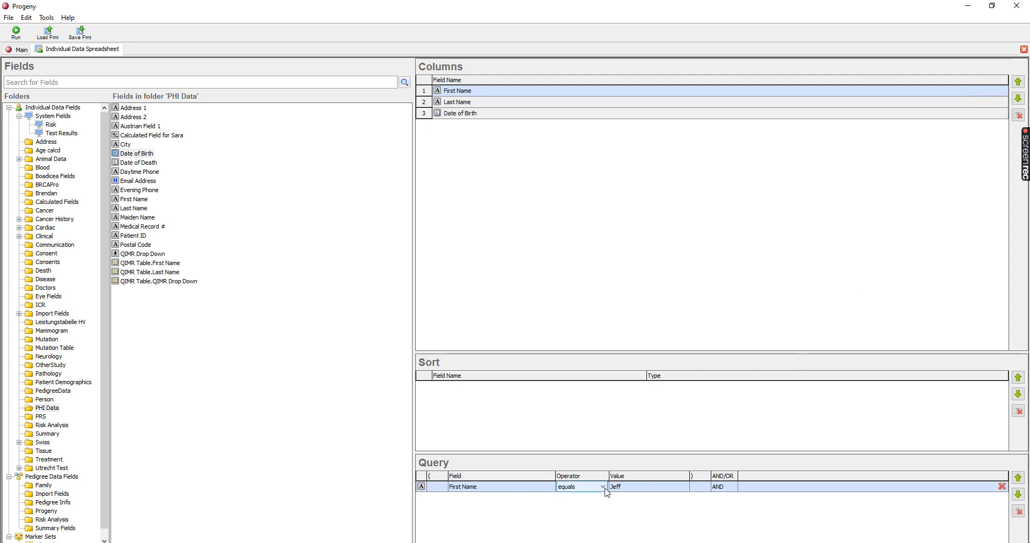
pyautogui.click(604, 487)
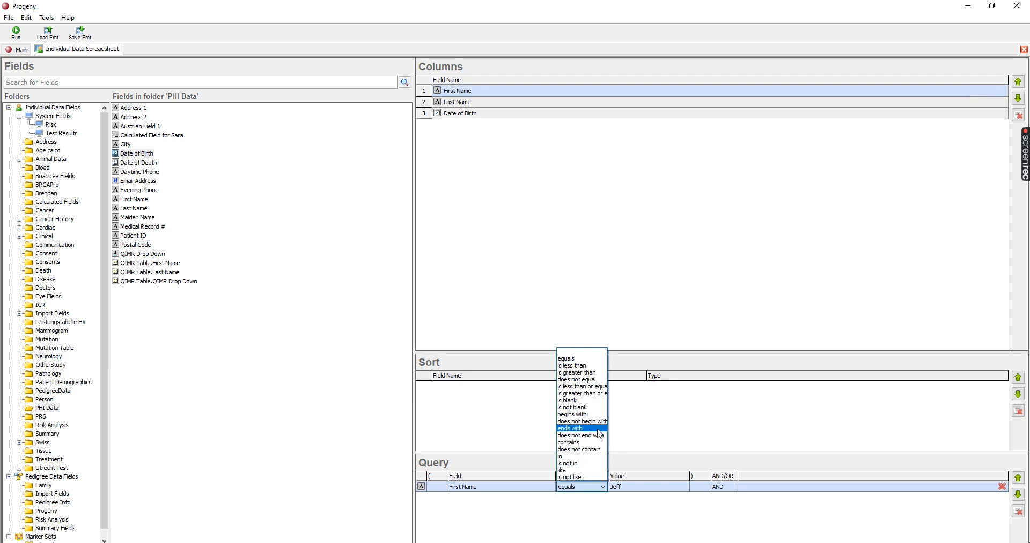
pyautogui.click(597, 380)
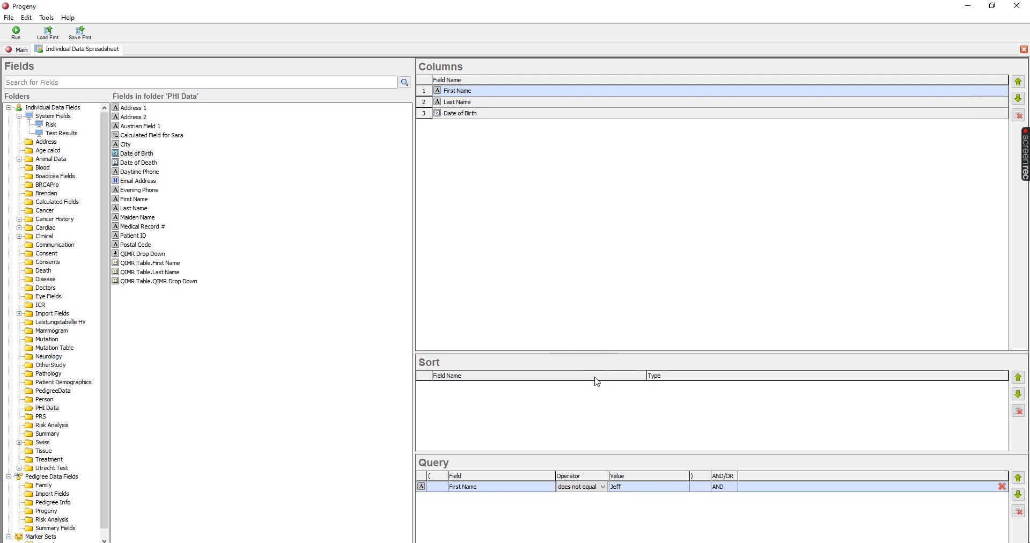
pyautogui.click(21, 33)
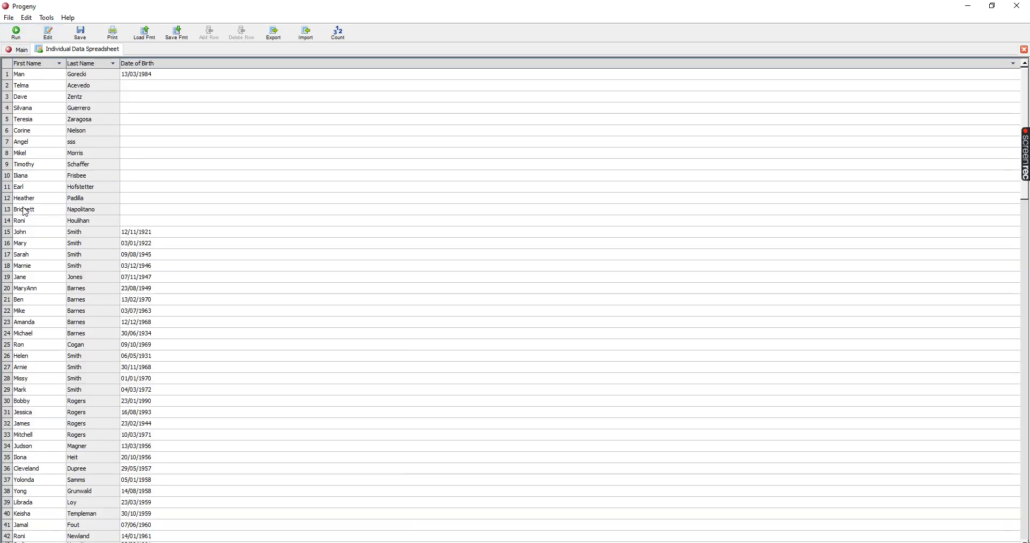
# - Replace the First Name query condition with one on Date of Birth using the operator "is less than"
pyautogui.click(48, 33)
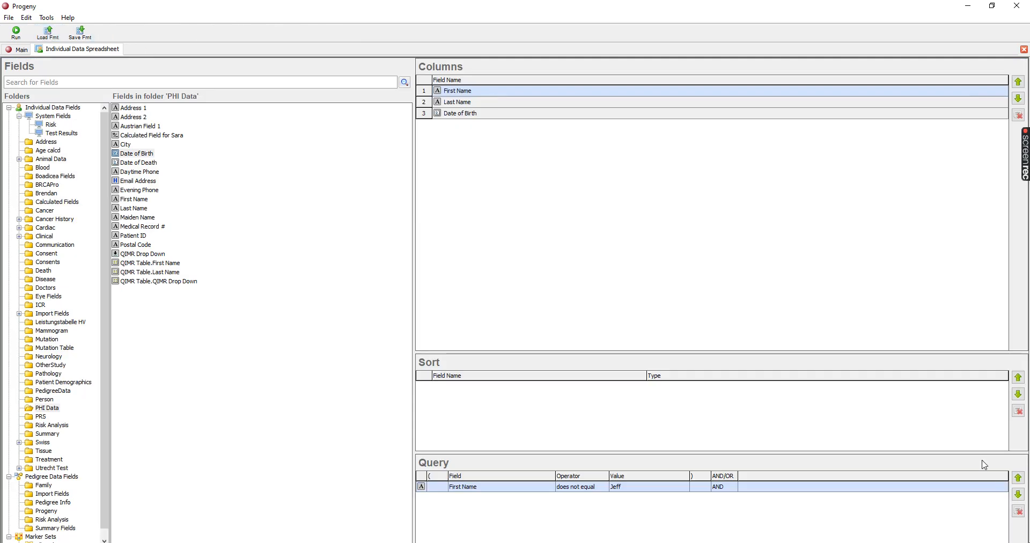
pyautogui.click(1003, 487)
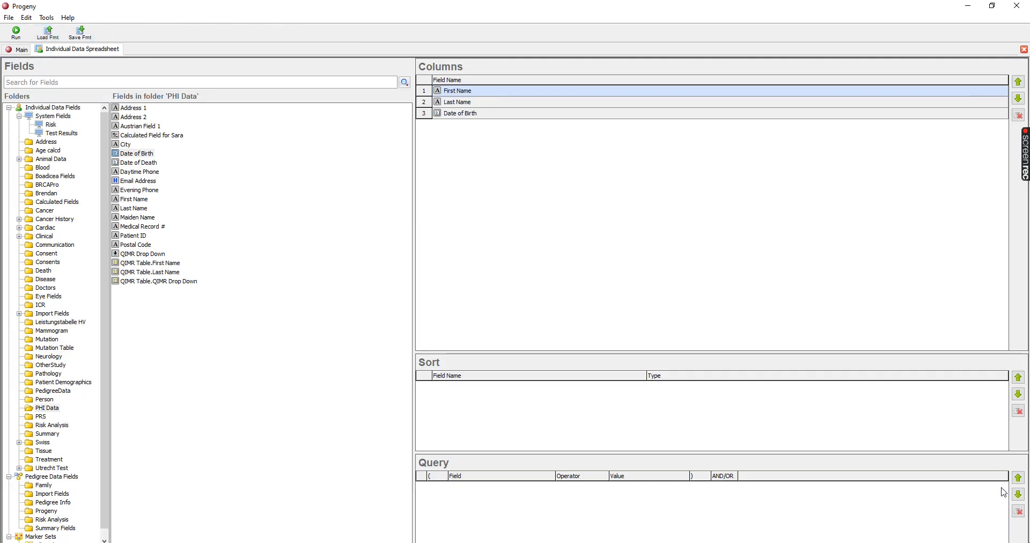
pyautogui.click(511, 117)
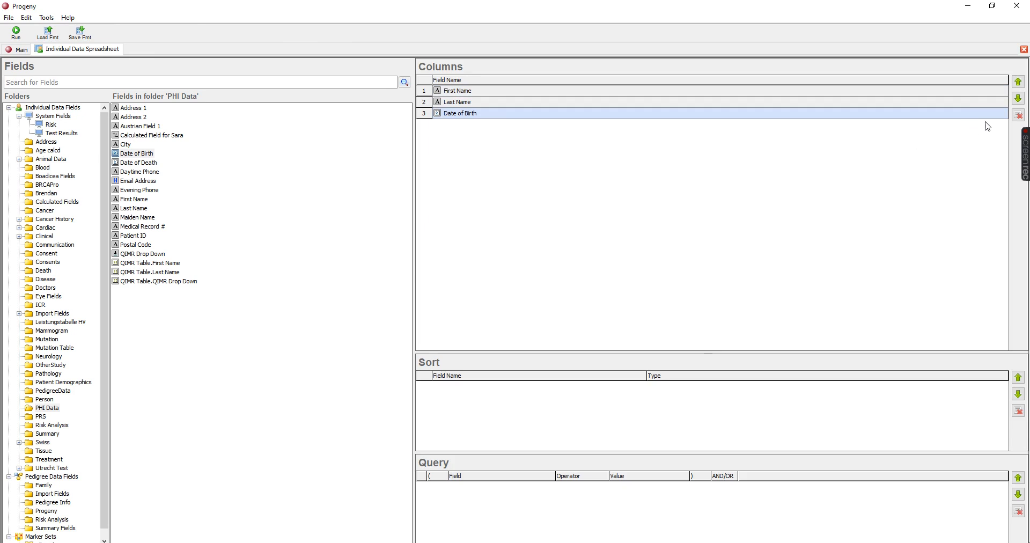
pyautogui.click(991, 114)
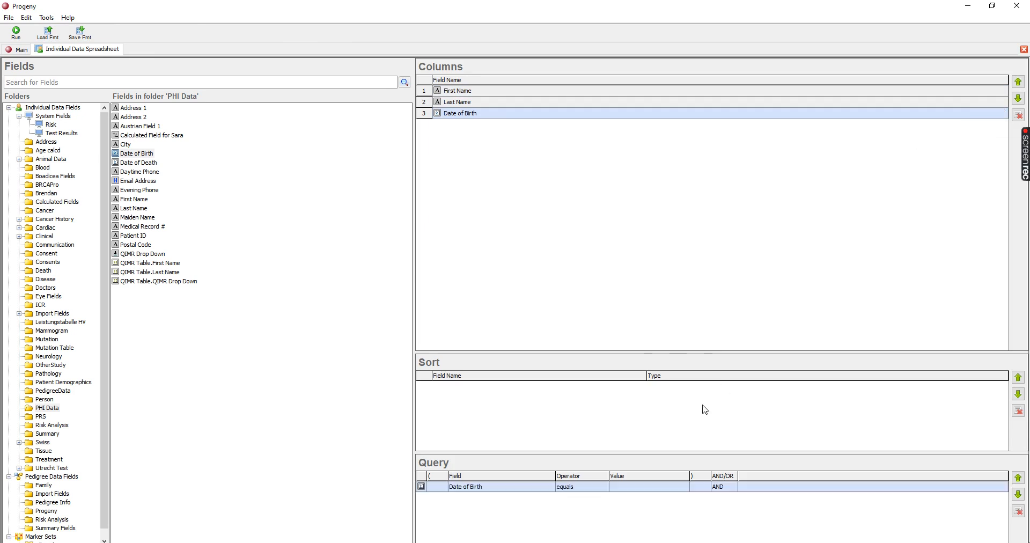
pyautogui.click(608, 493)
pyautogui.click(607, 493)
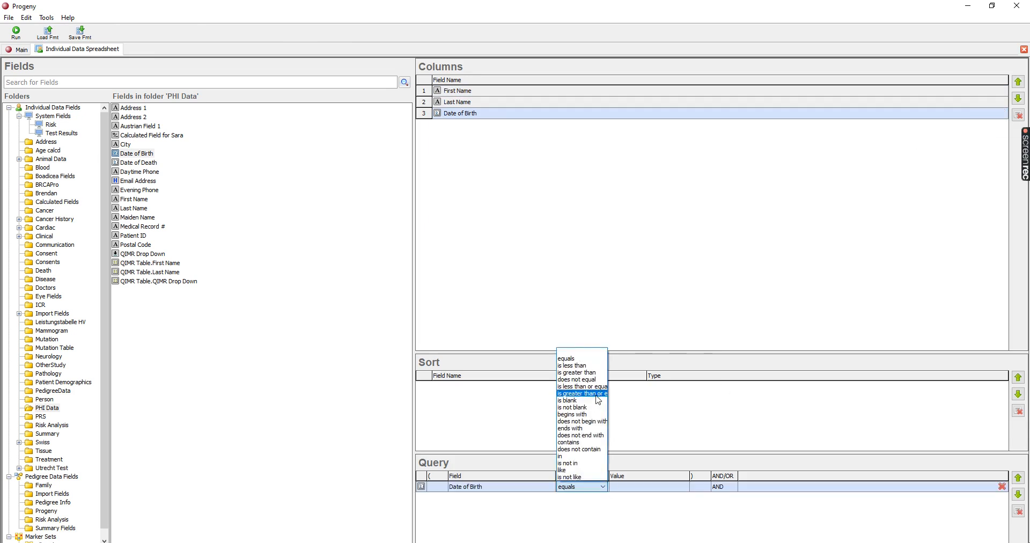
pyautogui.click(600, 371)
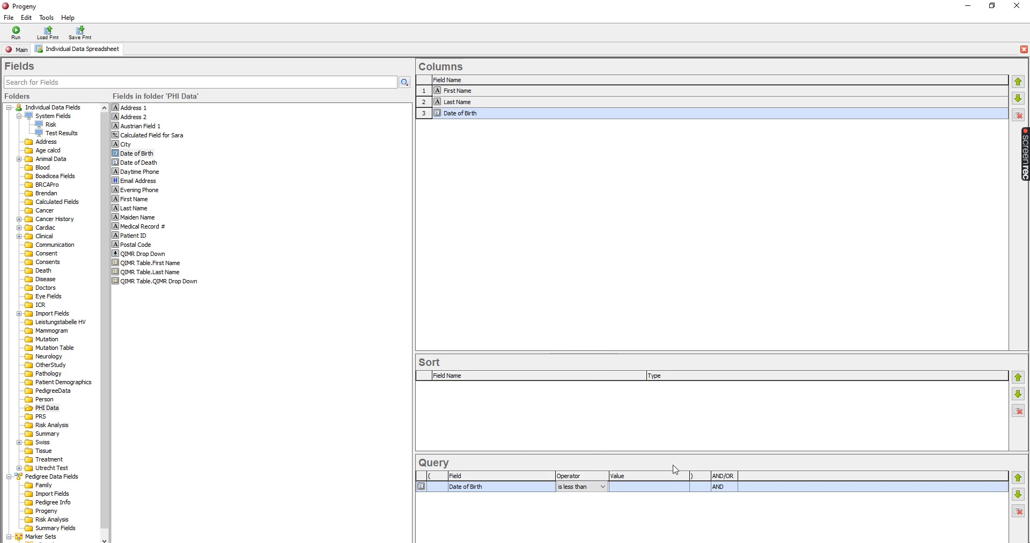
# - Set the cutoff date of the Date of Birth condition to 24/06/1964
pyautogui.click(684, 487)
pyautogui.click(680, 486)
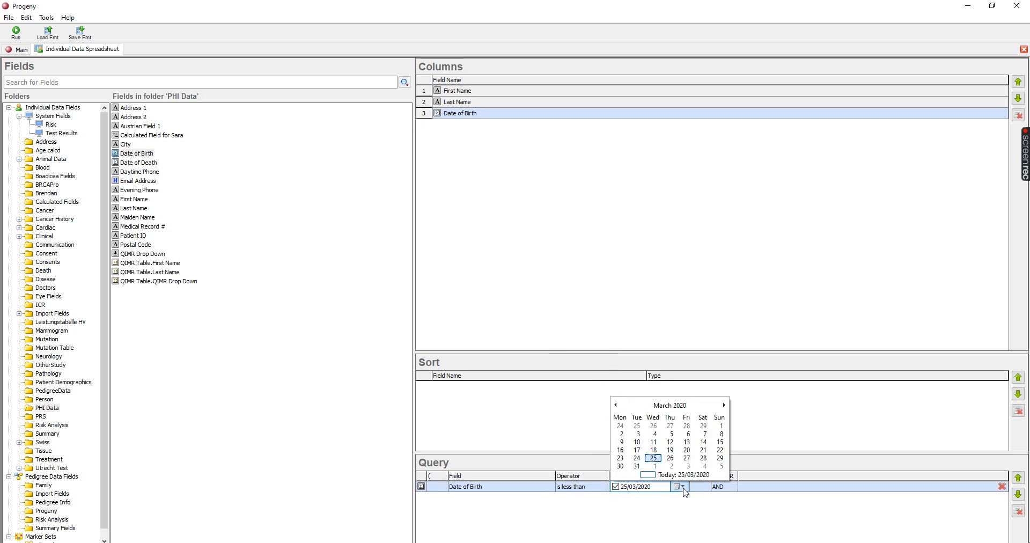
pyautogui.click(666, 410)
pyautogui.click(666, 410)
pyautogui.click(619, 407)
pyautogui.click(619, 406)
pyautogui.click(619, 407)
pyautogui.click(619, 407)
pyautogui.click(619, 406)
pyautogui.click(619, 407)
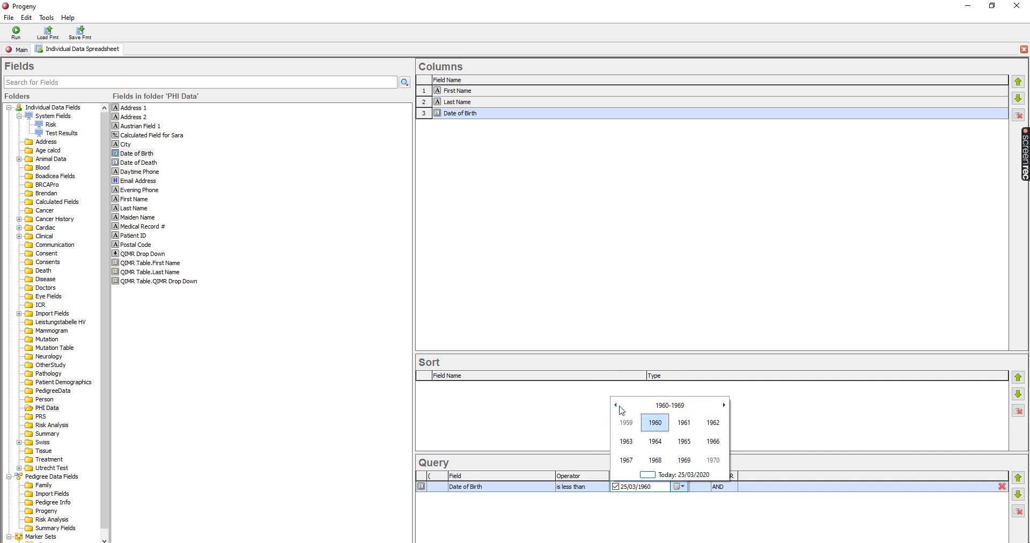
pyautogui.click(656, 443)
pyautogui.click(658, 443)
pyautogui.click(654, 456)
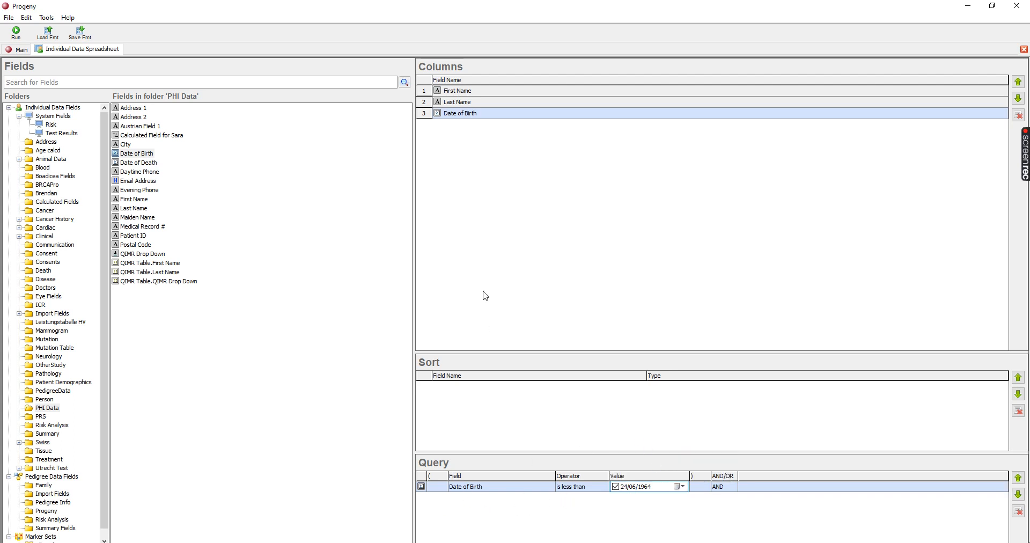
# - Run the Date of Birth query and count the matching individuals
pyautogui.click(16, 33)
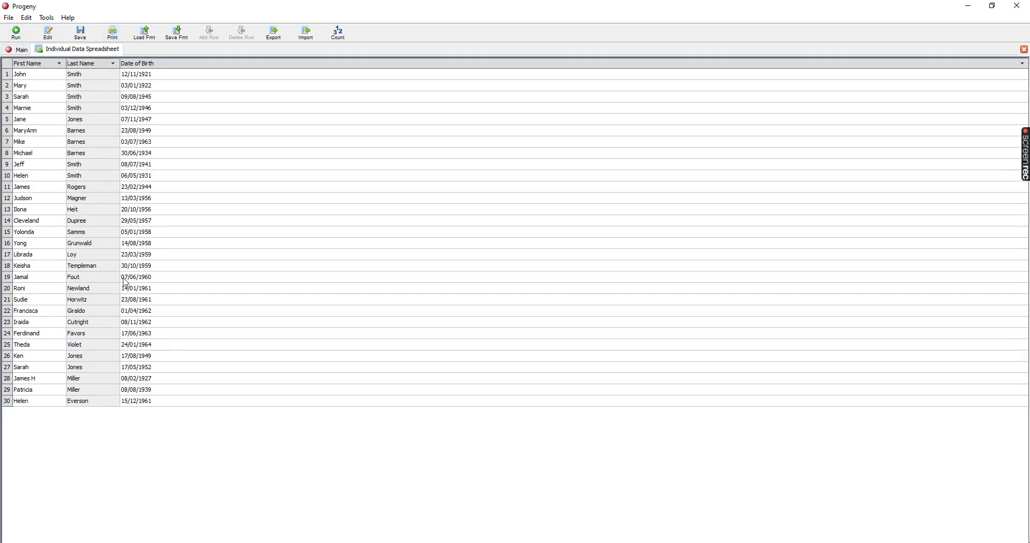
pyautogui.click(338, 34)
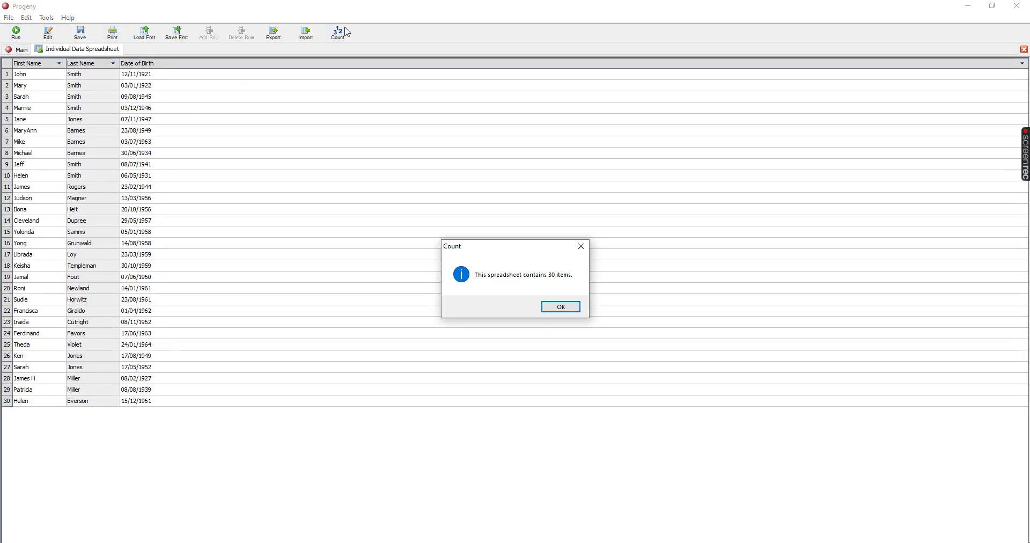
pyautogui.click(569, 309)
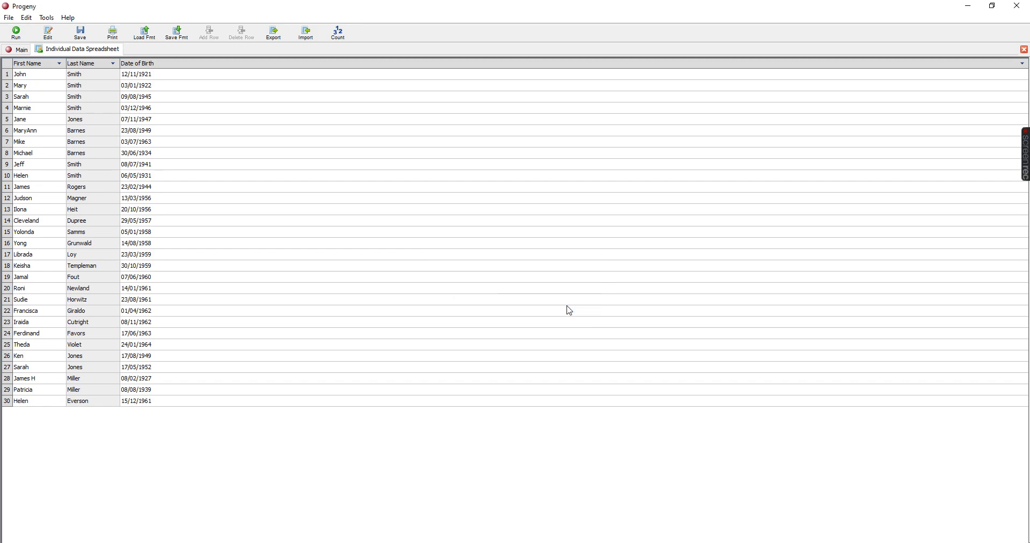
# - Switch the Date of Birth condition to "is greater than" and count the individuals the query returns
pyautogui.click(53, 36)
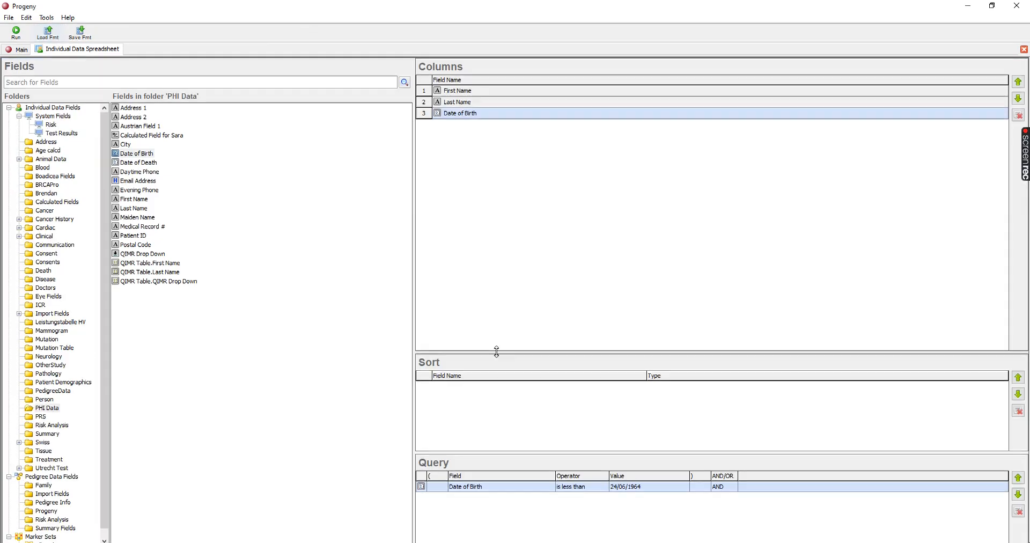
pyautogui.click(594, 491)
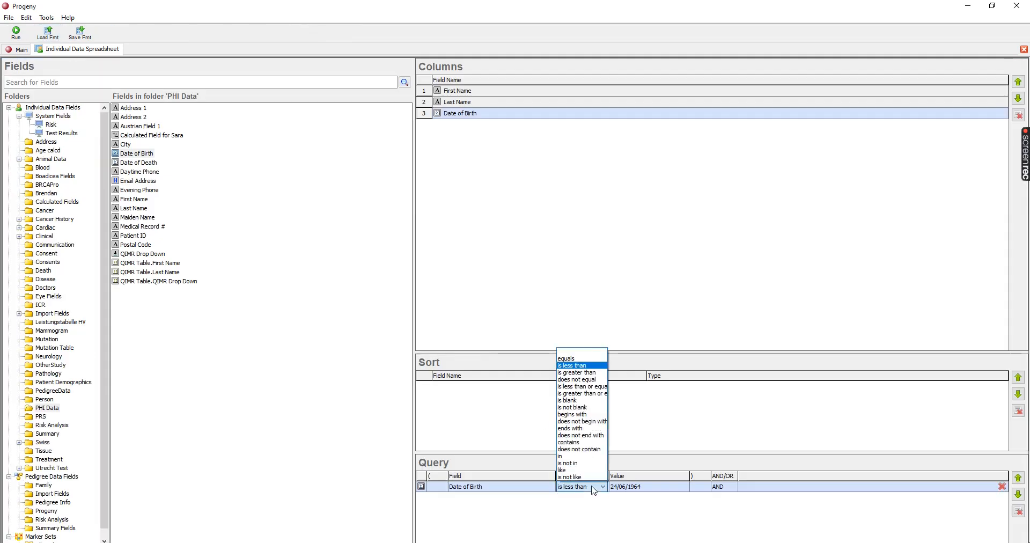
pyautogui.click(585, 372)
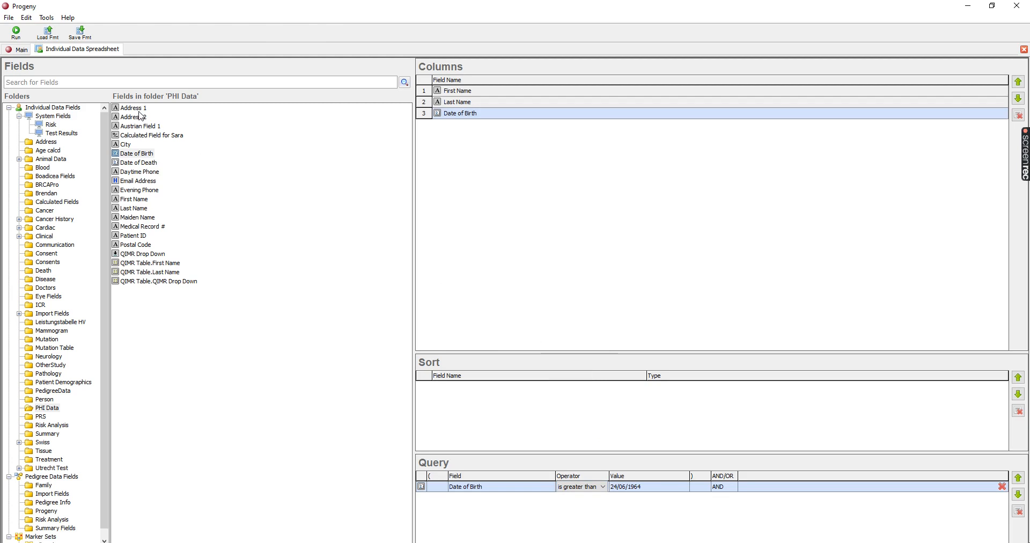
pyautogui.click(21, 36)
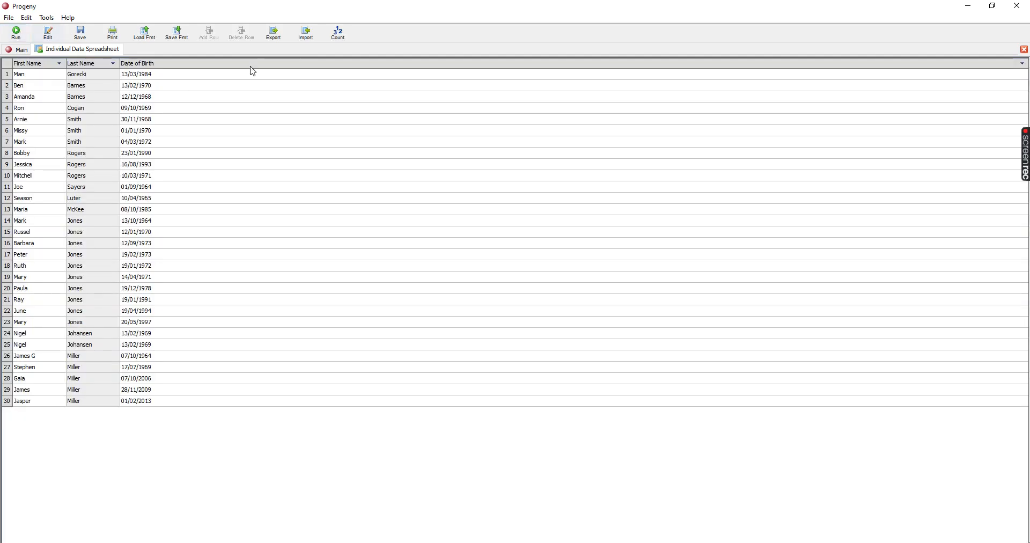
pyautogui.click(344, 36)
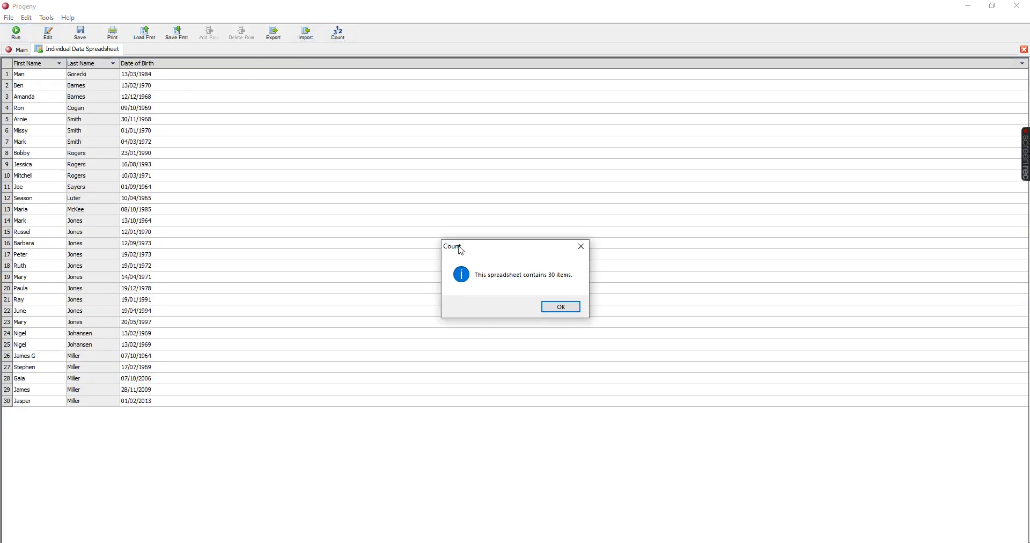
pyautogui.click(561, 307)
# - Replace the Date of Birth query condition with a new condition on First Name
pyautogui.click(49, 33)
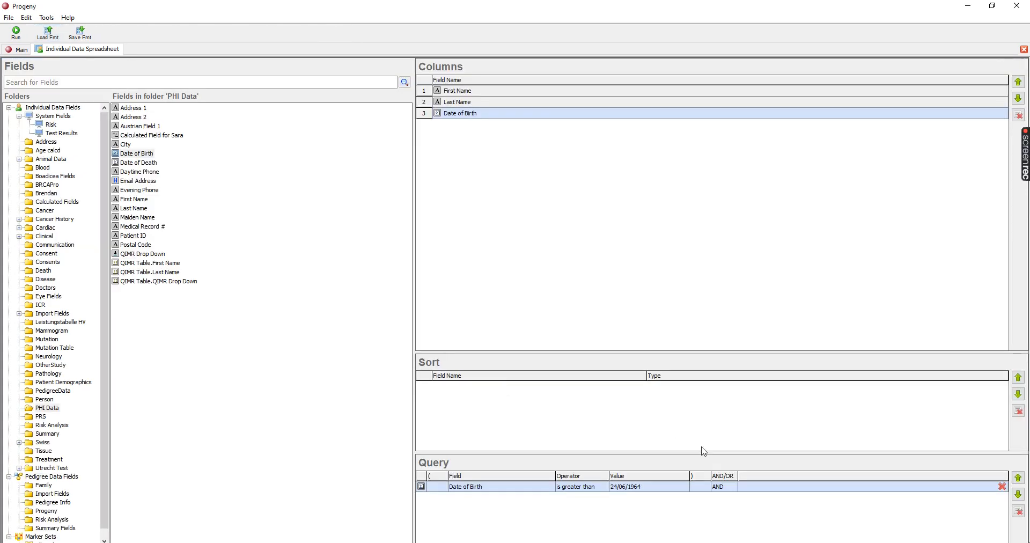
pyautogui.click(603, 492)
pyautogui.click(603, 491)
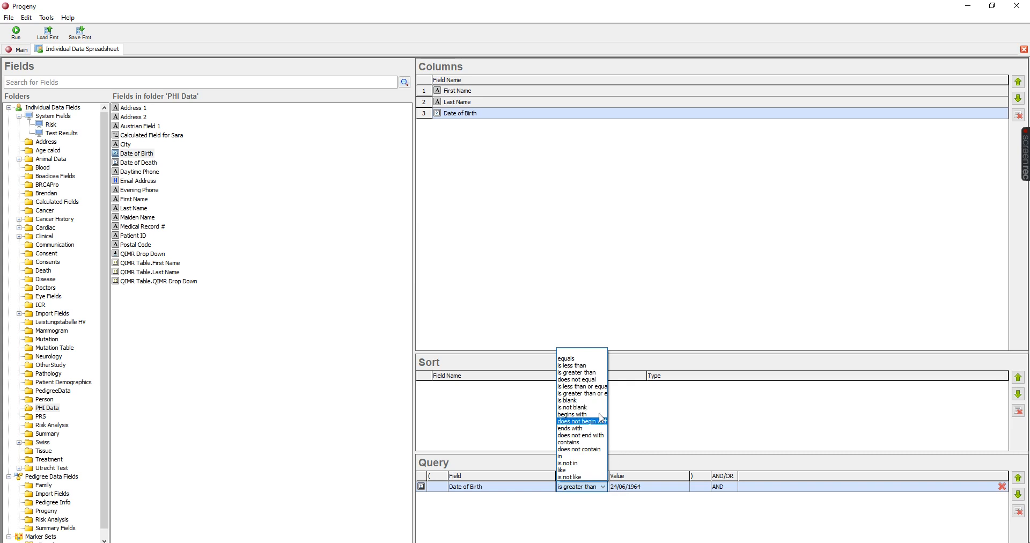
pyautogui.click(1004, 496)
pyautogui.click(1003, 488)
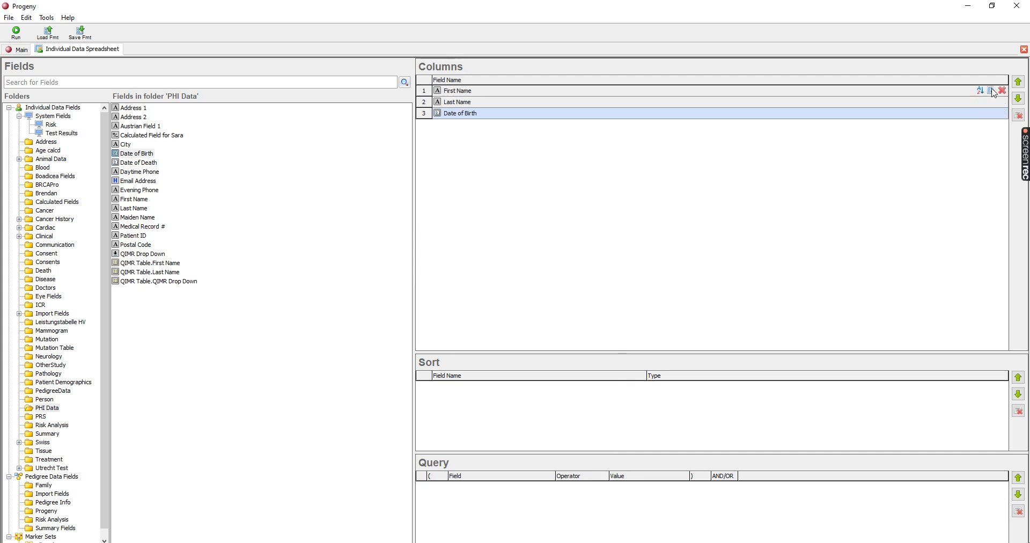
pyautogui.click(993, 91)
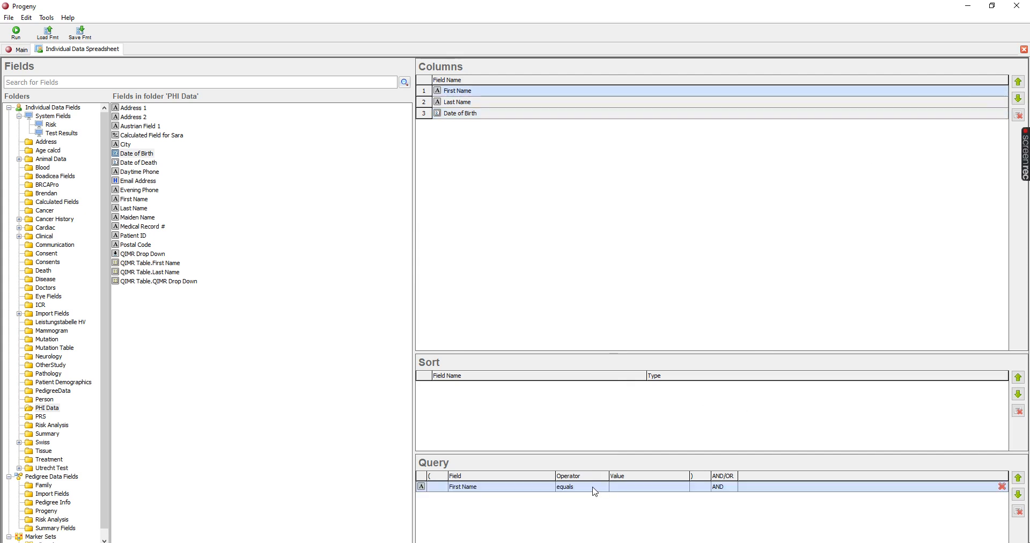
# - Set the First Name condition to "begins with" Ja and run the query
pyautogui.click(594, 488)
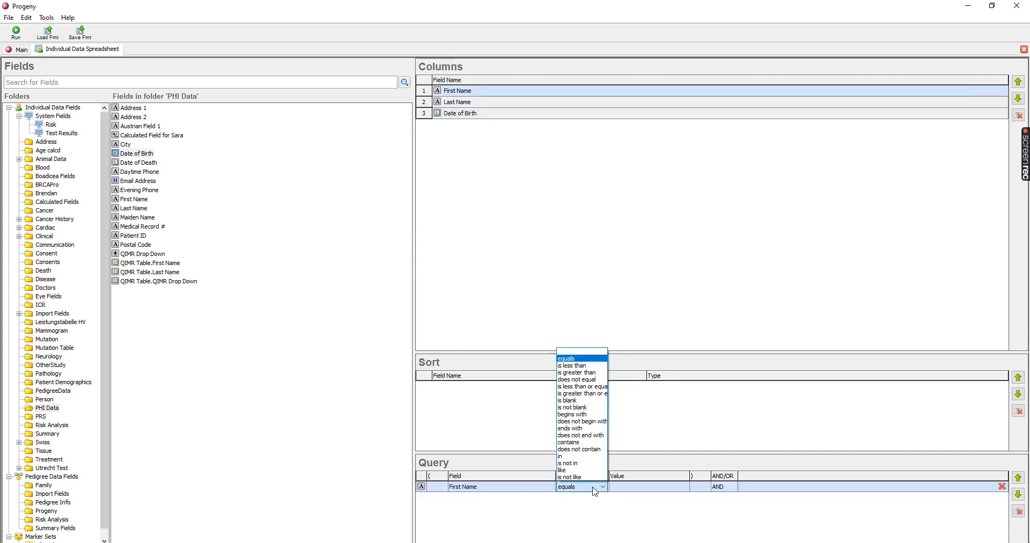
pyautogui.click(593, 415)
pyautogui.click(626, 486)
pyautogui.write('Ja')
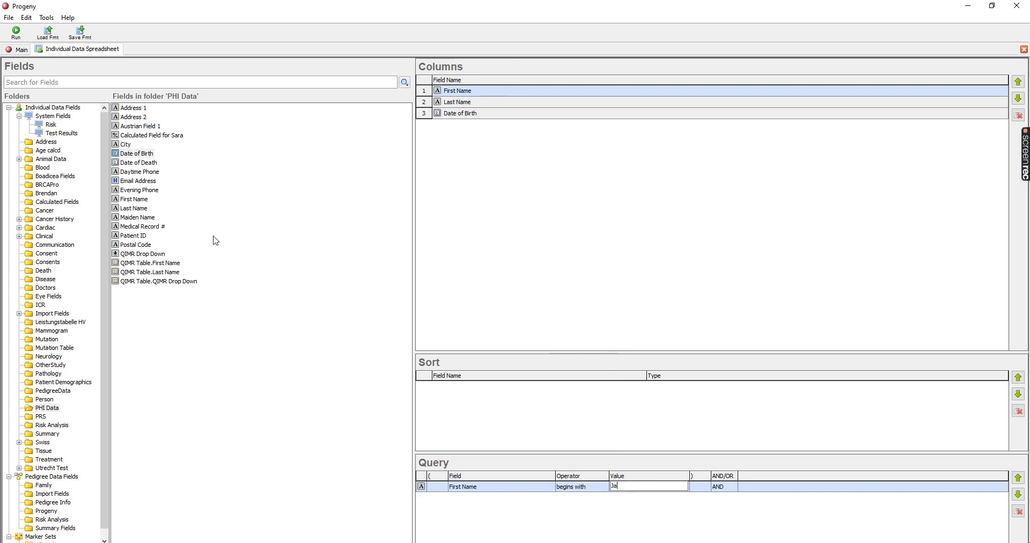
pyautogui.click(17, 34)
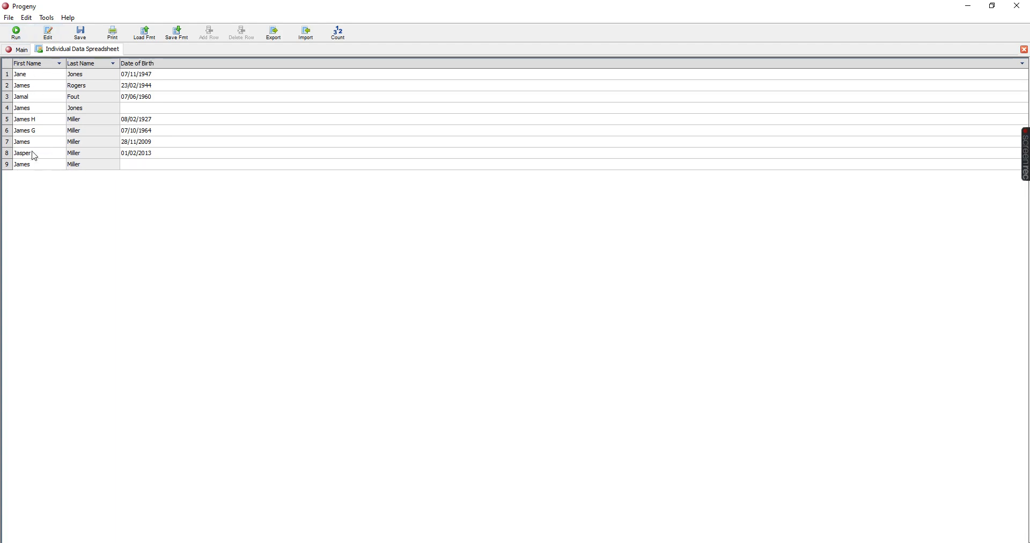
# - Switch the First Name condition's operator to "does not begin with" and run the query
pyautogui.click(47, 33)
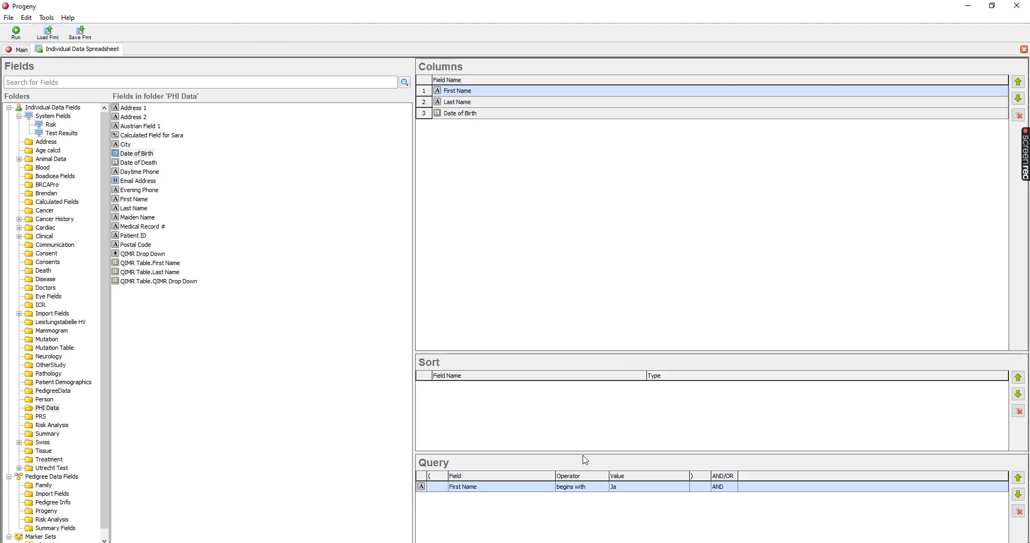
pyautogui.click(602, 487)
pyautogui.click(584, 424)
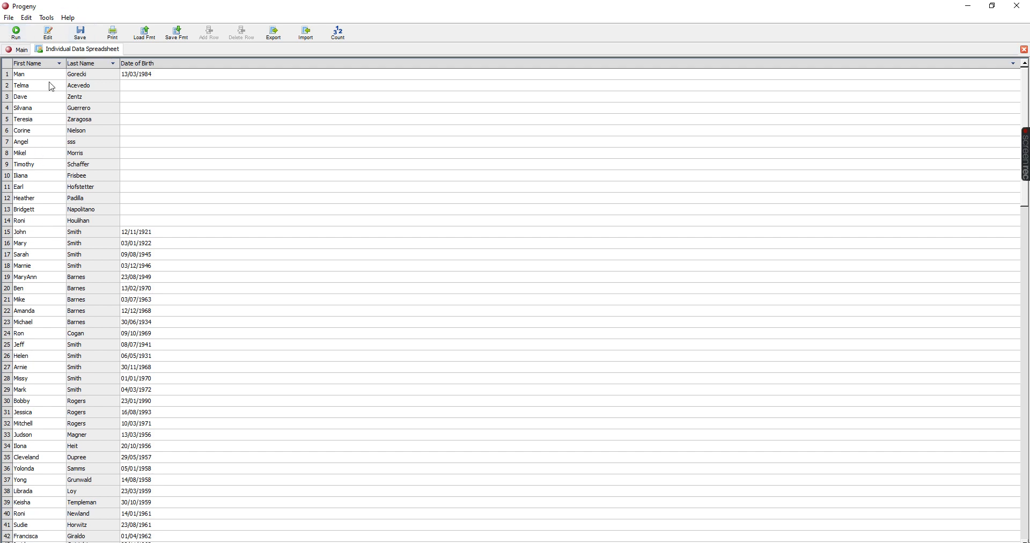
# - Change the First Name condition to "ends with" ff and run the query
pyautogui.click(48, 33)
pyautogui.click(603, 487)
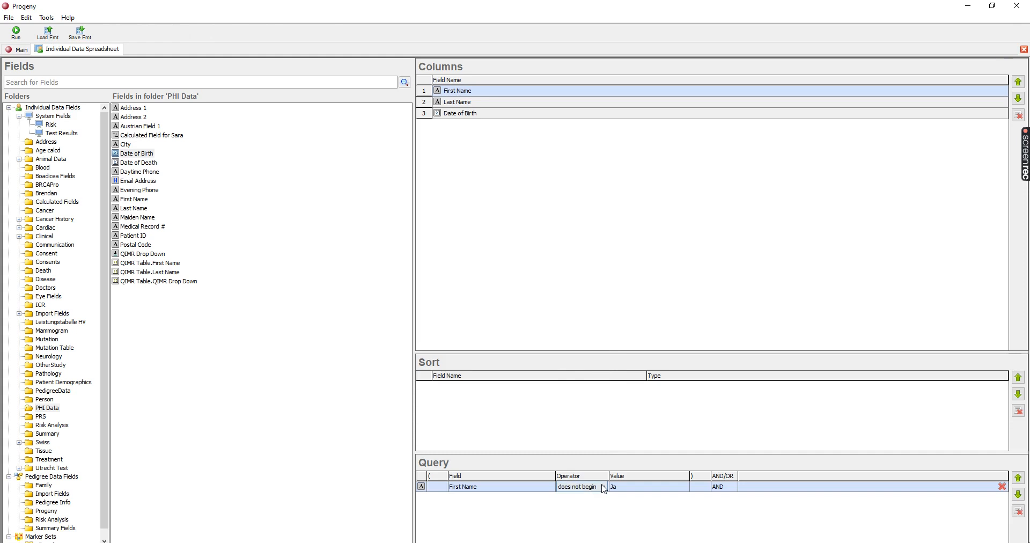
pyautogui.click(603, 487)
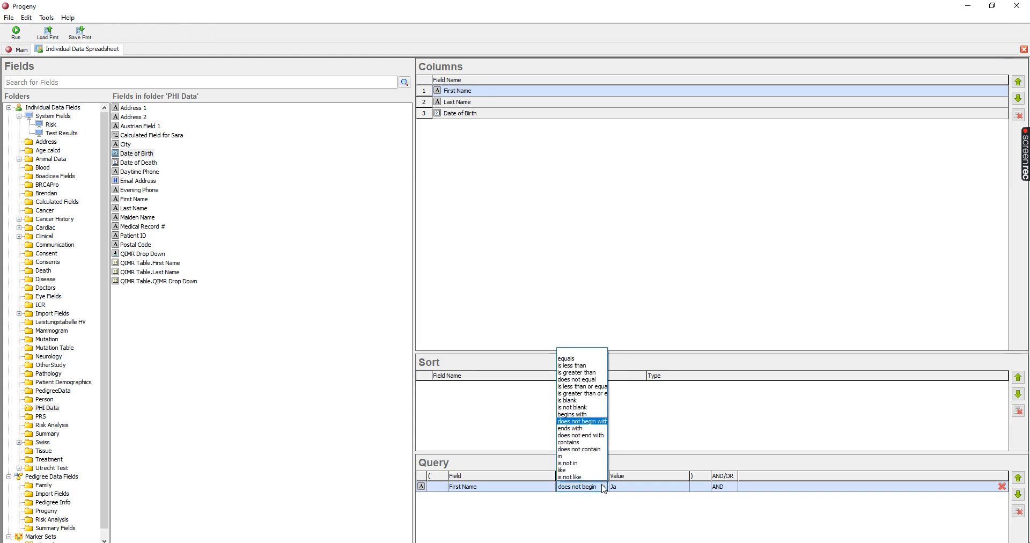
pyautogui.click(589, 429)
pyautogui.click(637, 486)
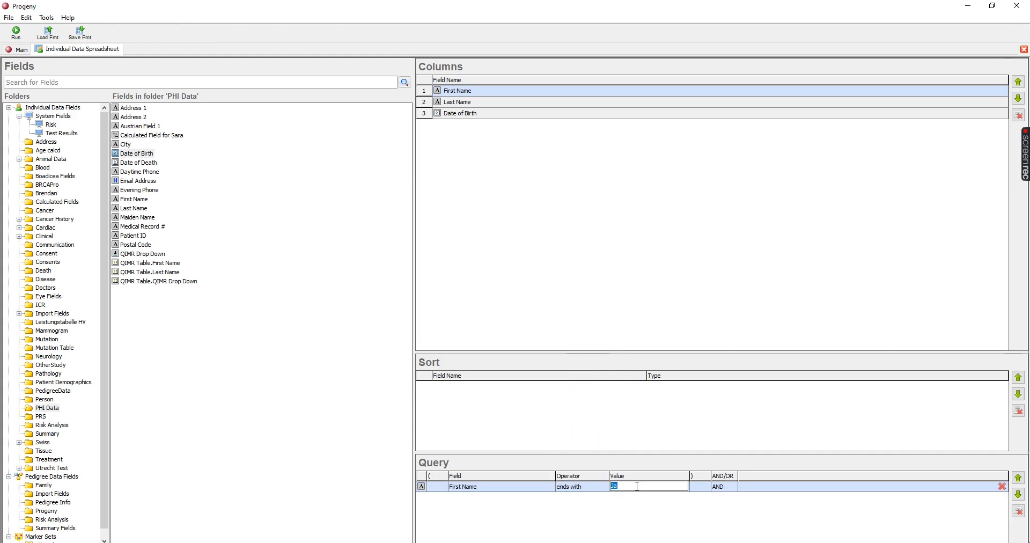
pyautogui.write('e')
pyautogui.press('BackSpace')
pyautogui.write('ff')
pyautogui.click(16, 32)
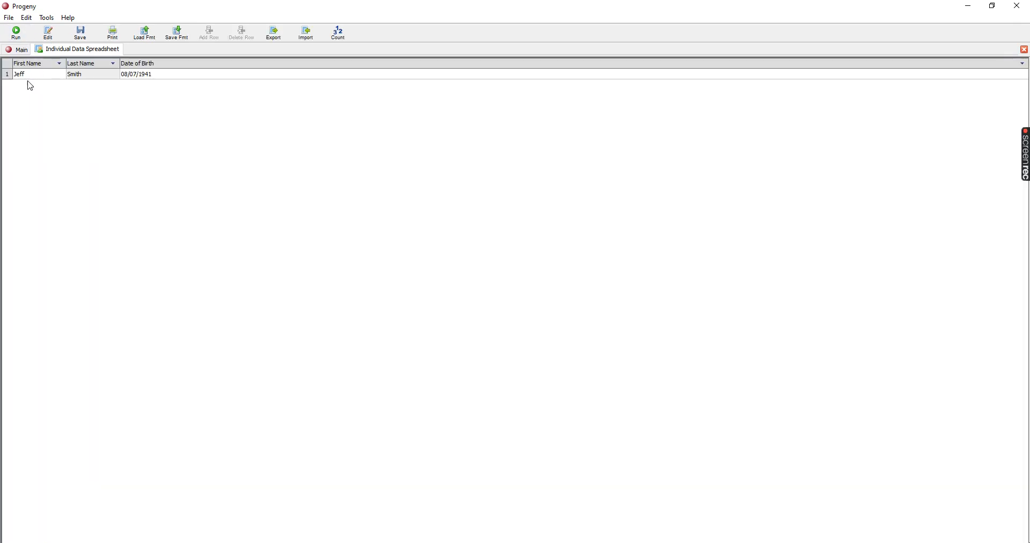
# - Switch the First Name condition's operator to "does not end with" and run the query
pyautogui.click(48, 34)
pyautogui.click(595, 490)
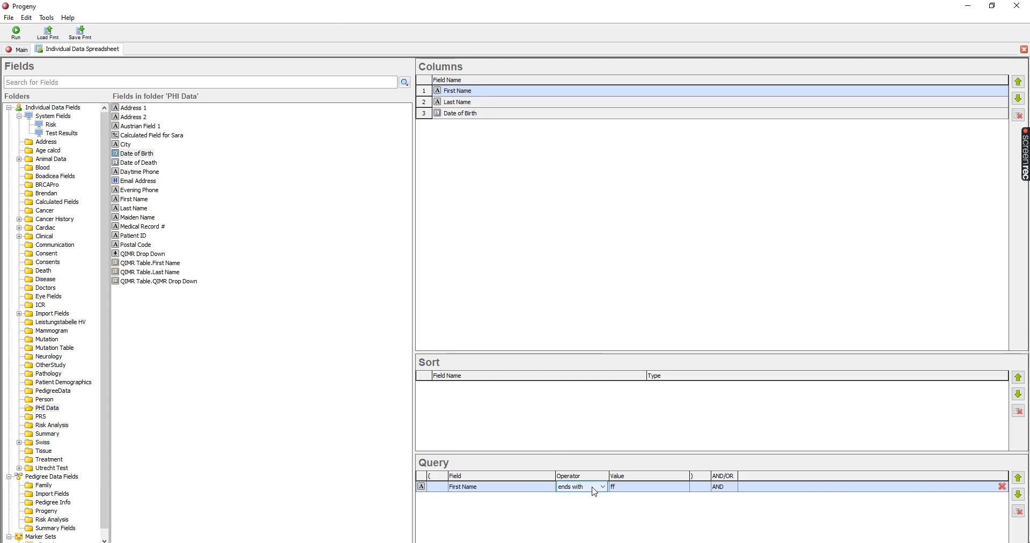
pyautogui.click(595, 490)
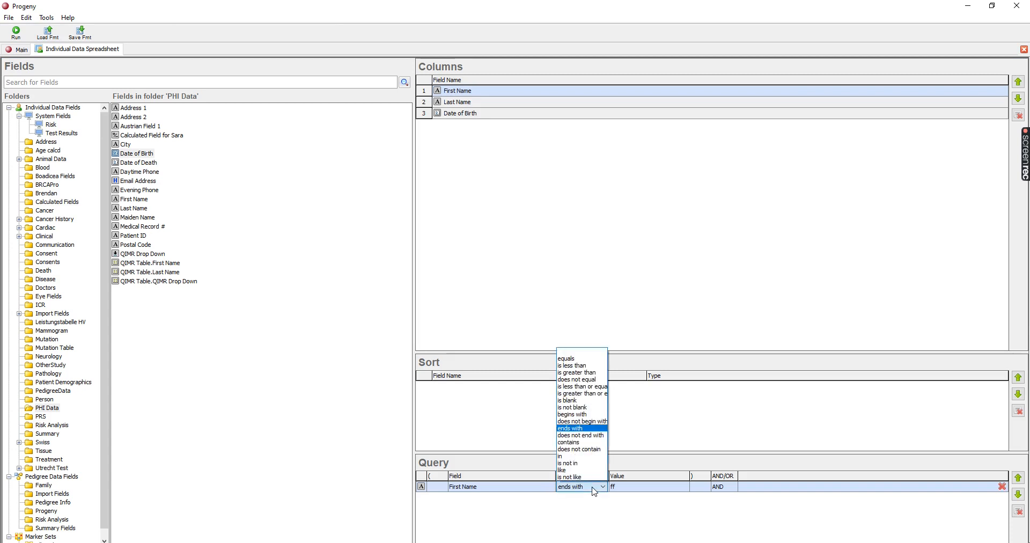
pyautogui.click(593, 436)
pyautogui.click(24, 35)
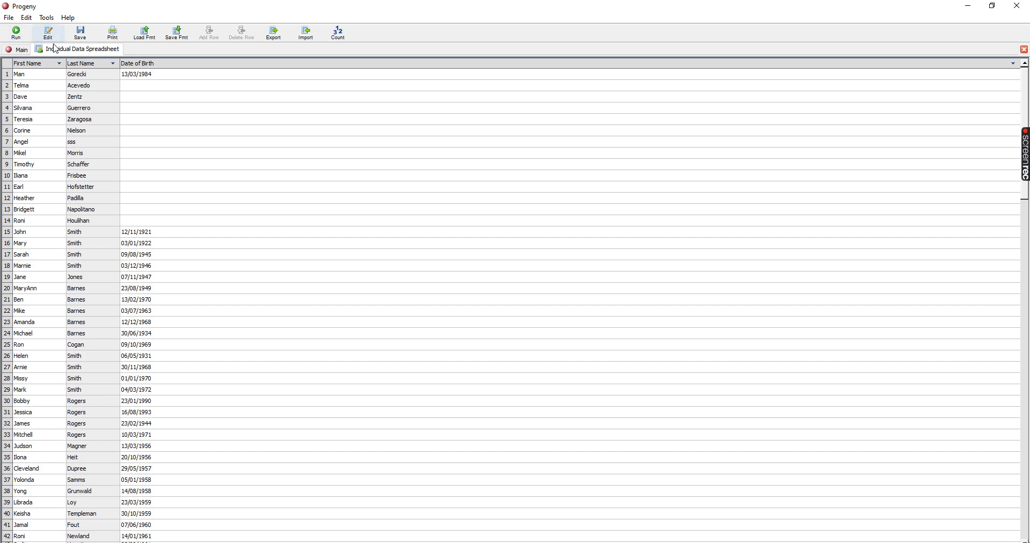
# - Change the First Name condition to "contains" ma and run the query
pyautogui.click(48, 34)
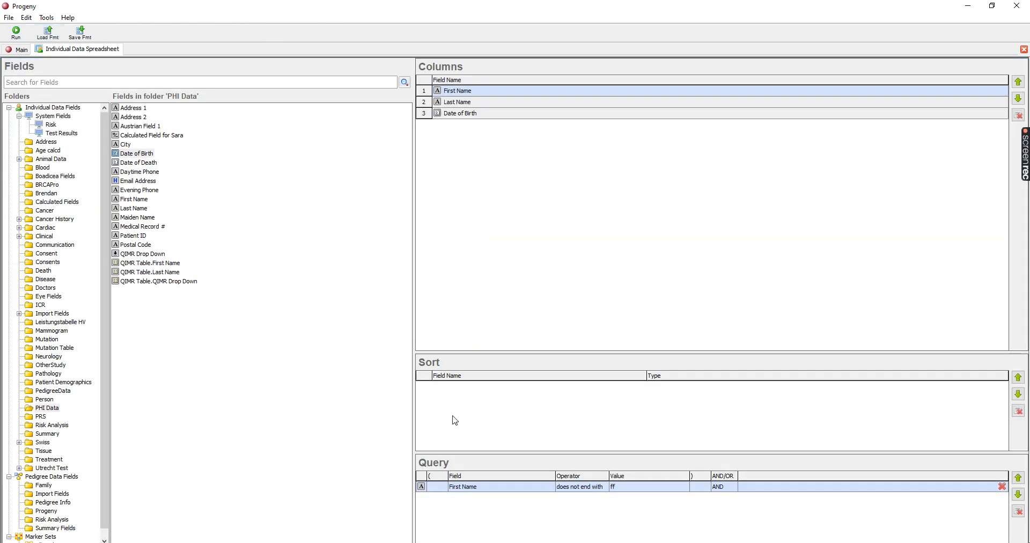
pyautogui.click(602, 491)
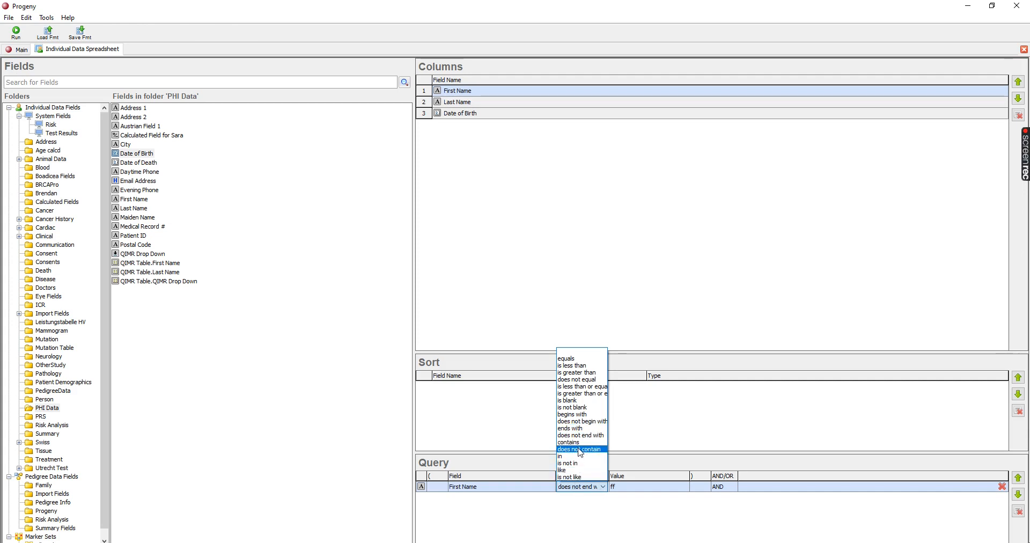
pyautogui.click(580, 443)
pyautogui.click(623, 486)
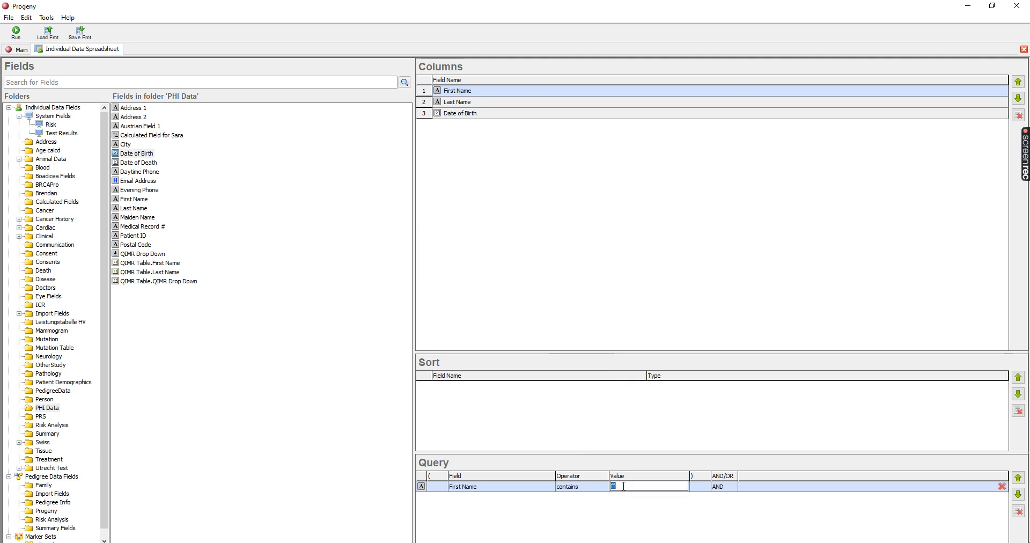
pyautogui.write('ma')
pyautogui.click(17, 33)
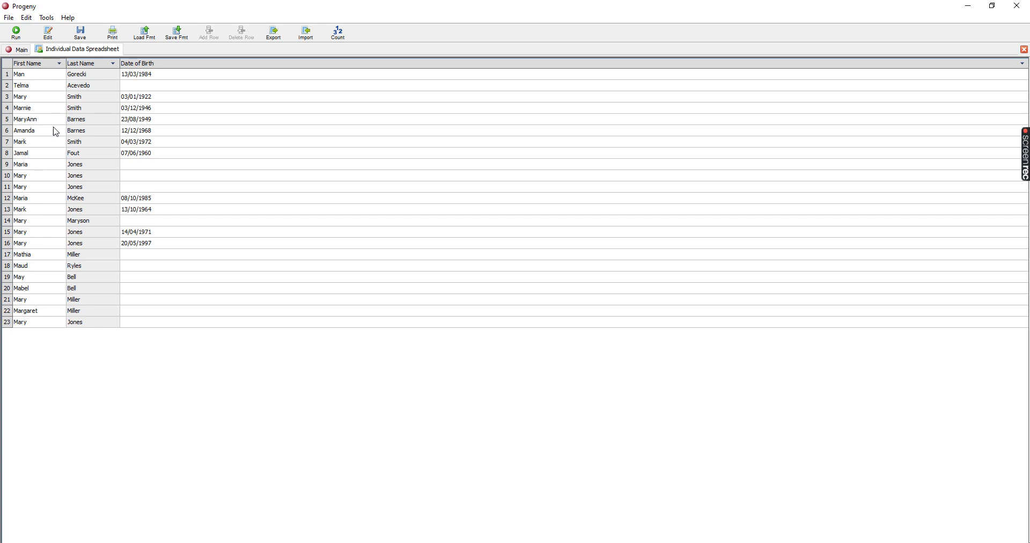
# - Switch the First Name condition's operator to "does not contain" and run the query
pyautogui.click(51, 33)
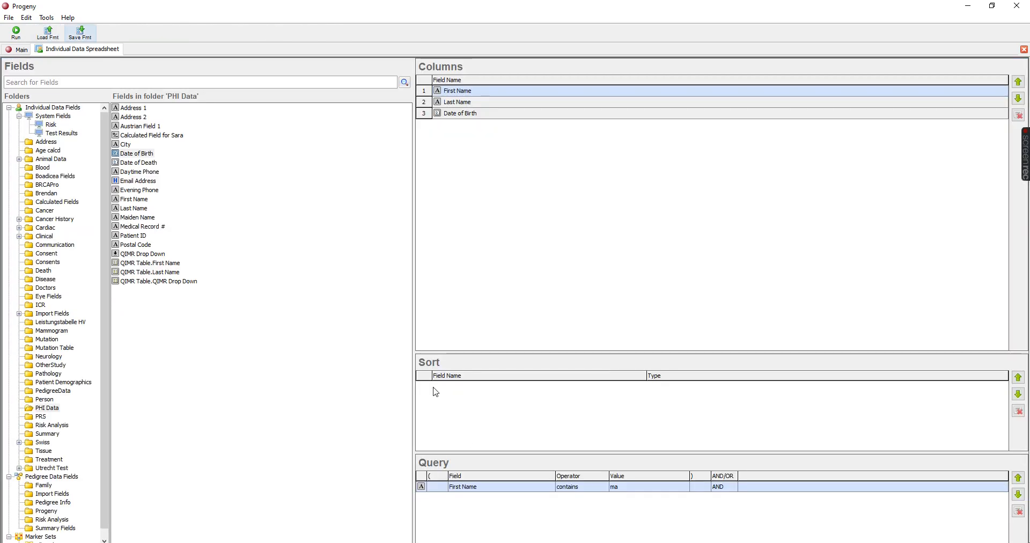
pyautogui.click(587, 489)
pyautogui.click(589, 455)
pyautogui.click(16, 32)
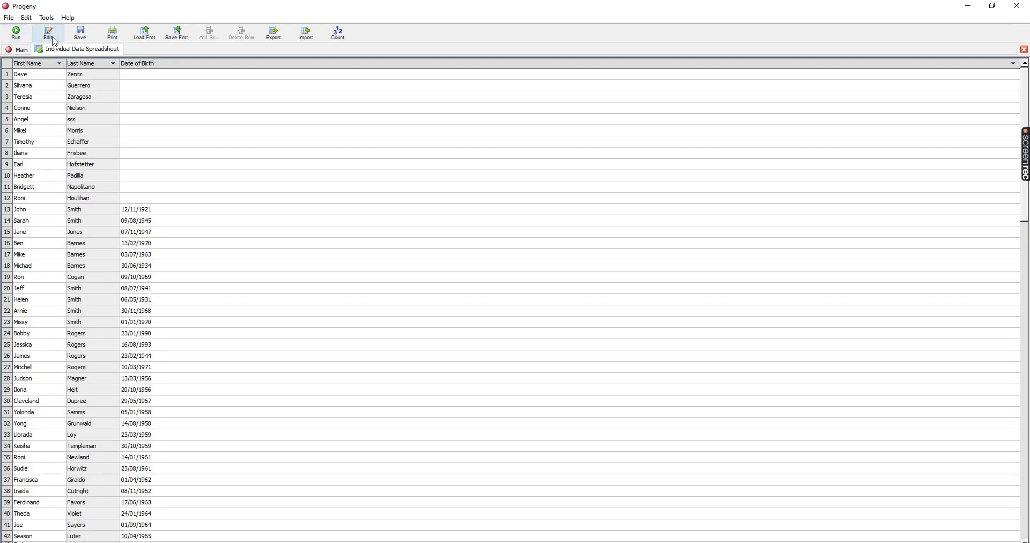
# - Set the First Name condition to "in" with three comma-separated first names and run the query
pyautogui.click(49, 33)
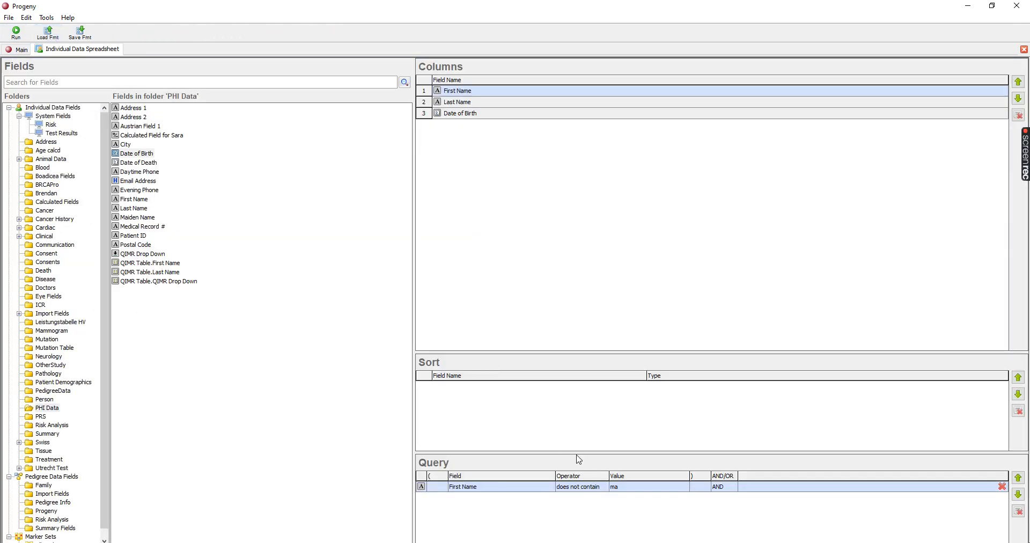
pyautogui.click(601, 493)
pyautogui.click(604, 488)
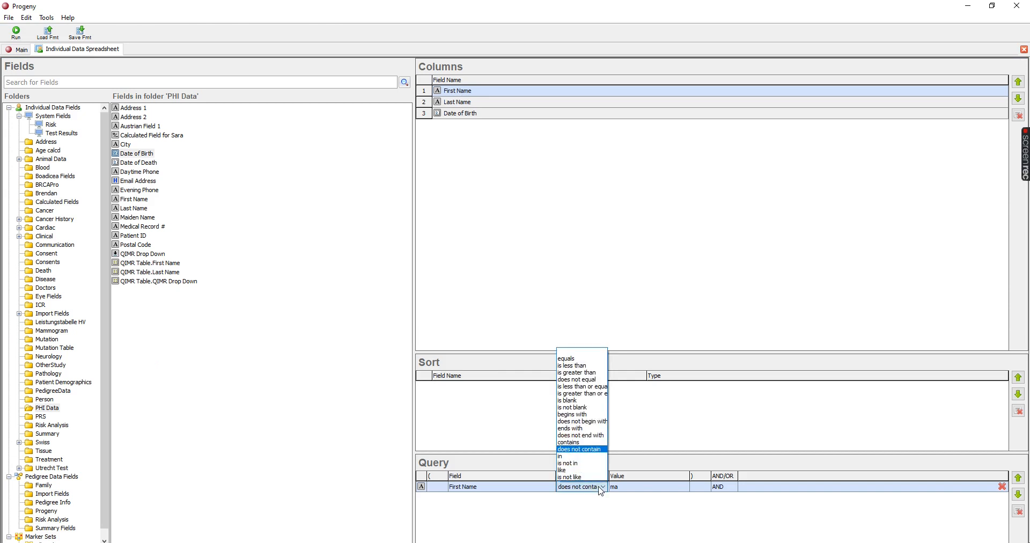
pyautogui.click(572, 457)
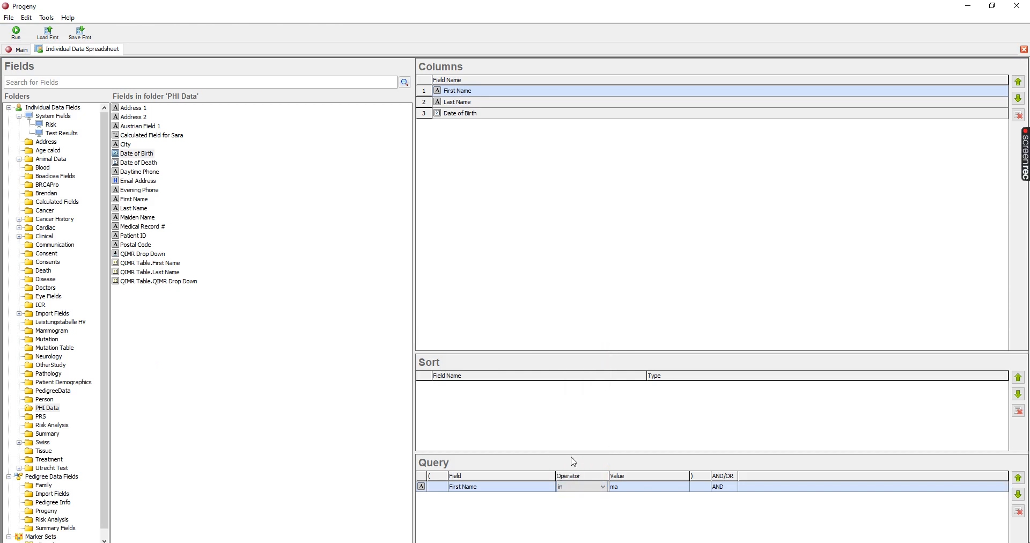
pyautogui.click(634, 488)
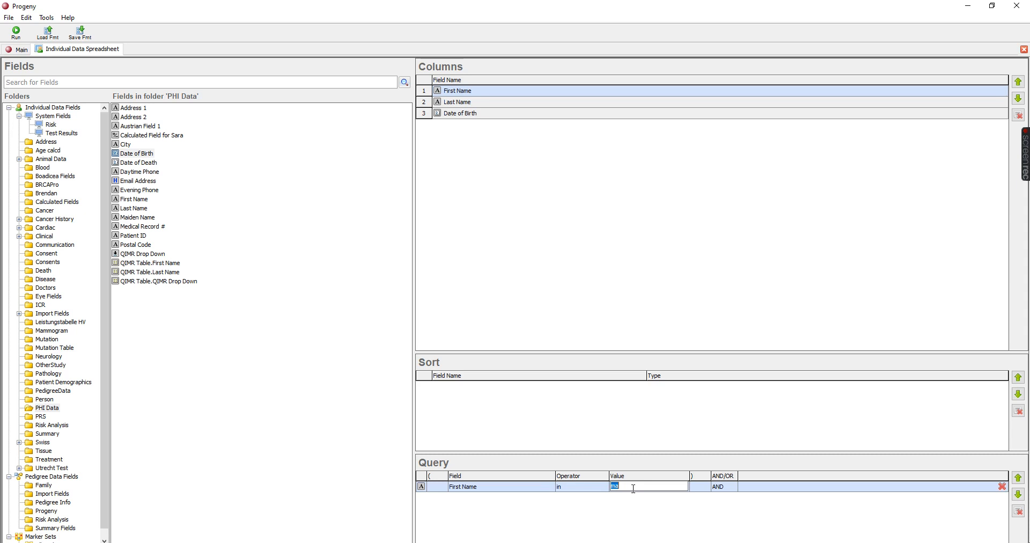
pyautogui.write('Jeff,James,Jasper')
pyautogui.click(16, 39)
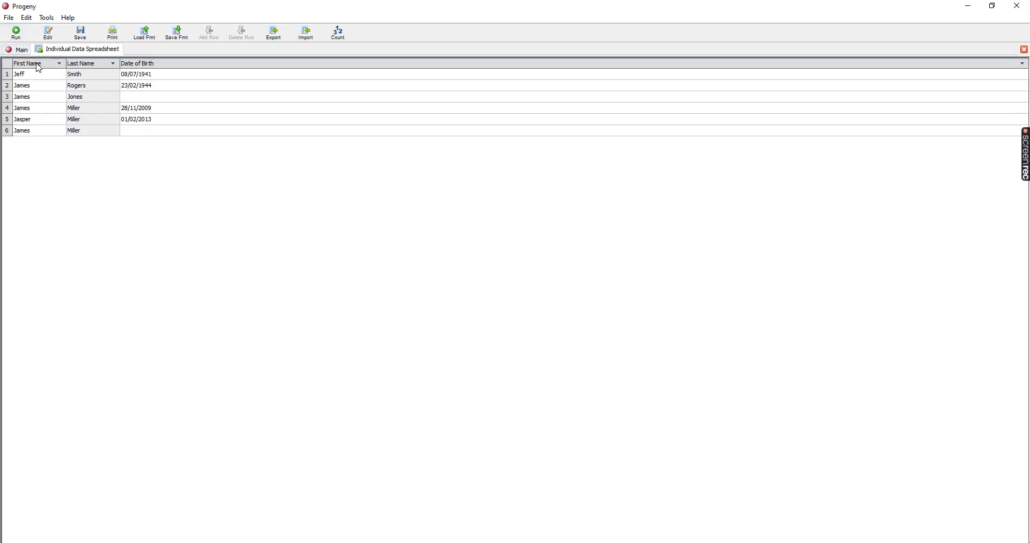
# - Add two more first names, with the initials G and H, to the condition's comma-separated value list and run the query
pyautogui.click(47, 33)
pyautogui.click(50, 35)
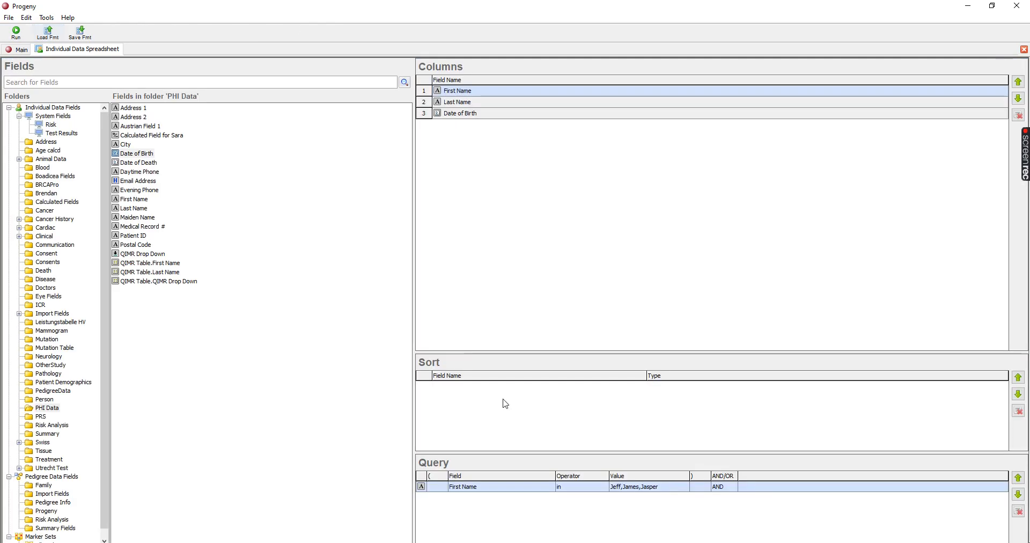
pyautogui.click(677, 493)
pyautogui.click(676, 492)
pyautogui.write(',')
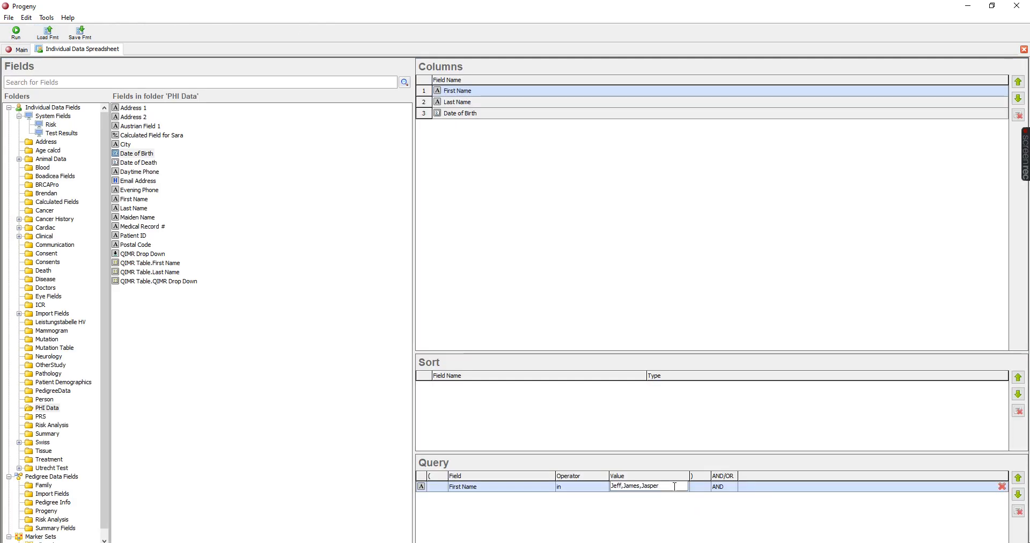
pyautogui.write('James')
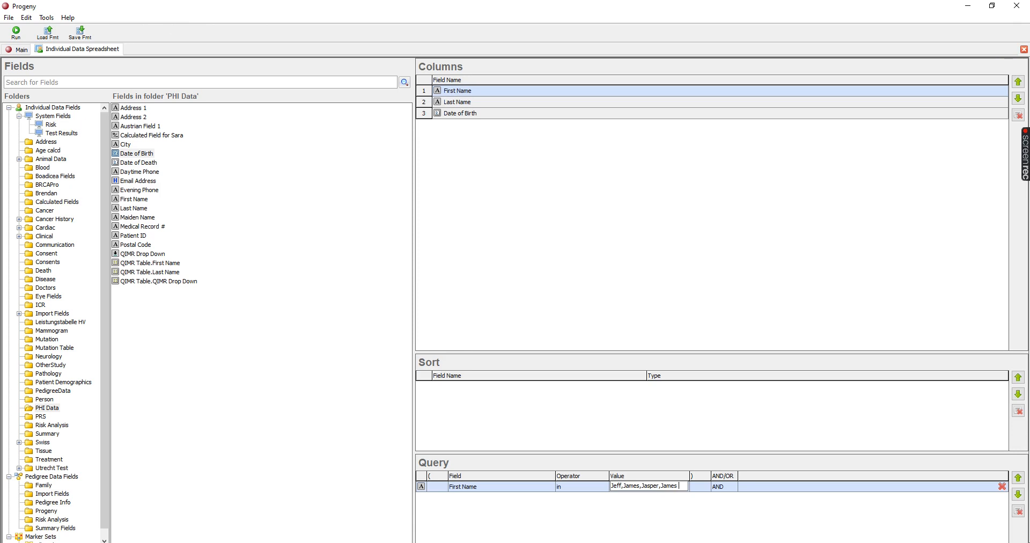
pyautogui.write(' G,')
pyautogui.hotkey('ctrl', 'a')
pyautogui.write('Ja')
pyautogui.press('BackSpace')
pyautogui.press('BackSpace')
pyautogui.press('BackSpace')
pyautogui.write('Jame')
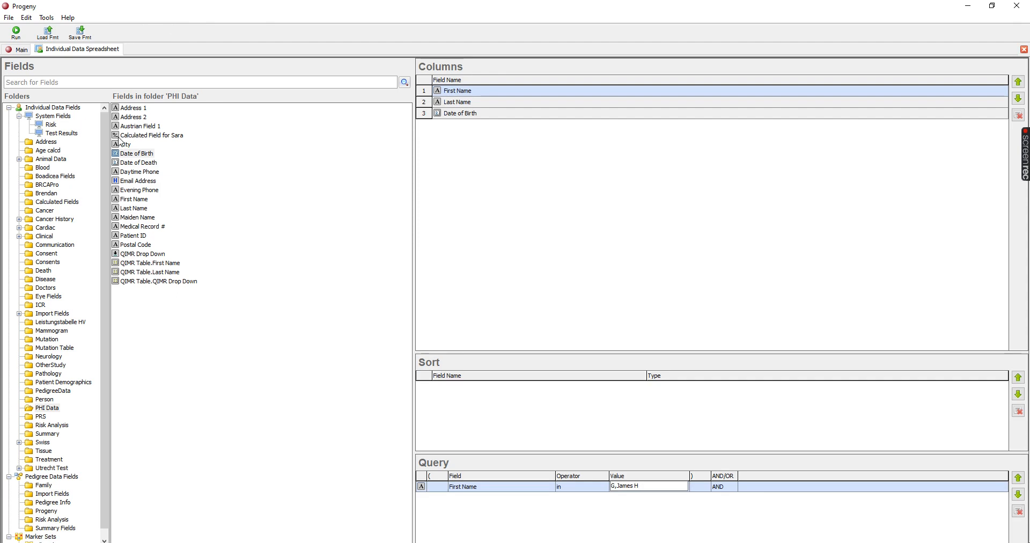
pyautogui.click(17, 38)
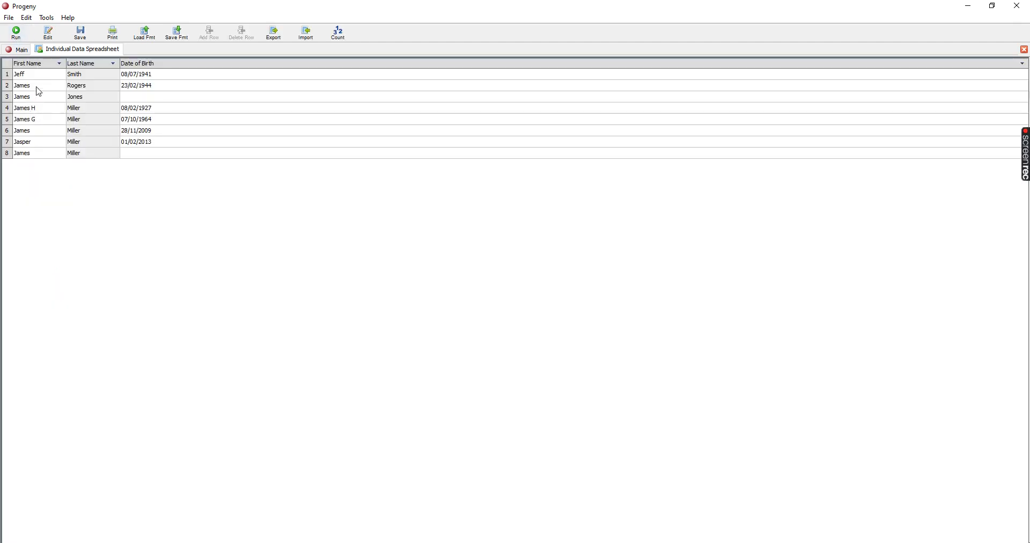
# - Look through the condition's available operators and switch to Chrome to consult the Sybase Infocenter page on matching character strings with like
pyautogui.click(48, 36)
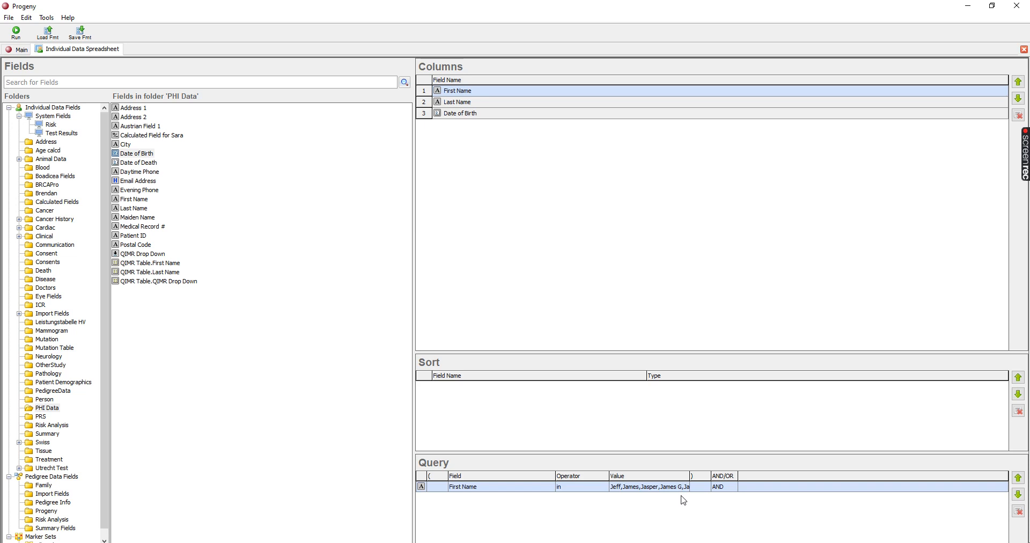
pyautogui.click(607, 492)
pyautogui.click(604, 490)
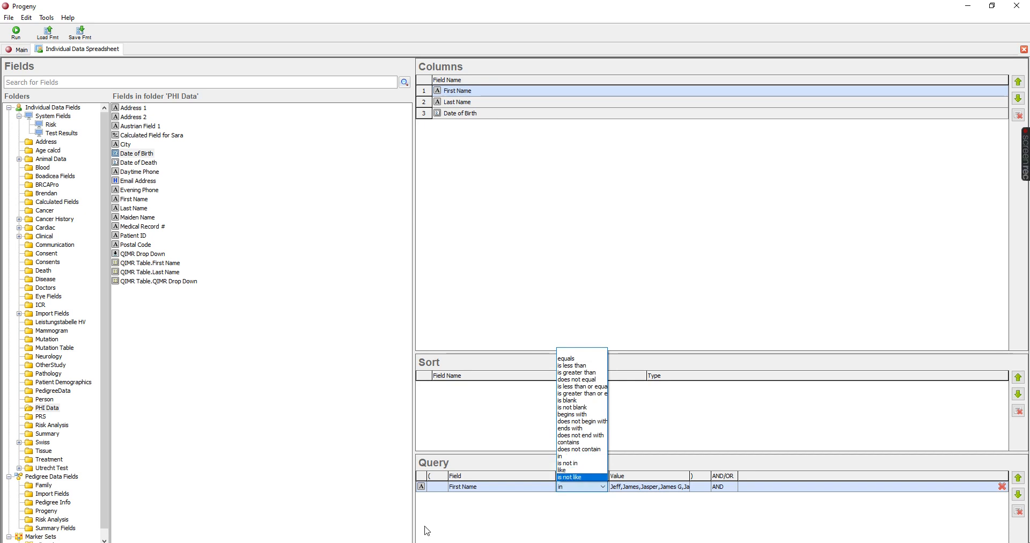
pyautogui.click(383, 542)
pyautogui.click(382, 518)
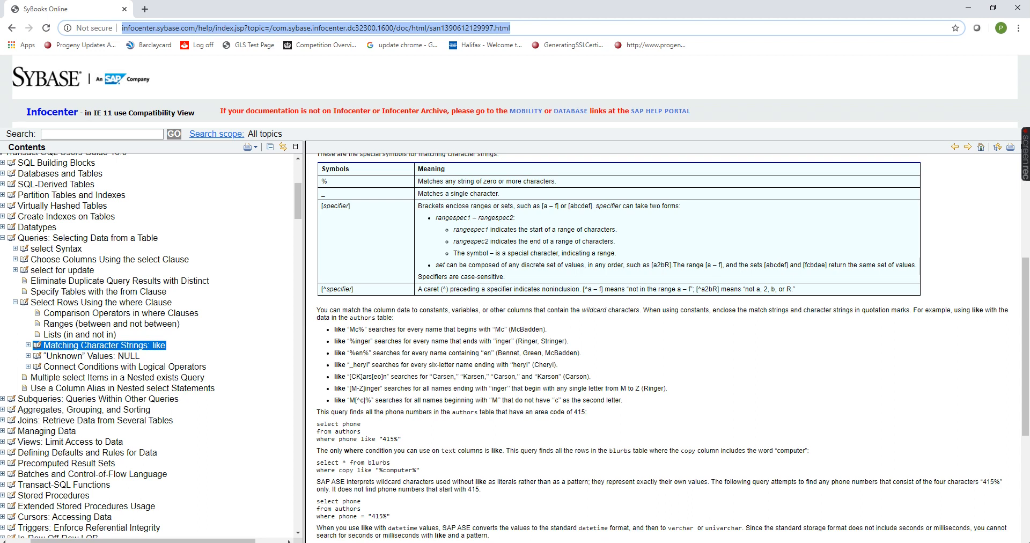
# - Switch back to Progeny, set the First Name condition to "like" with the pattern Ja[mn]e%, and run the query
pyautogui.click(410, 542)
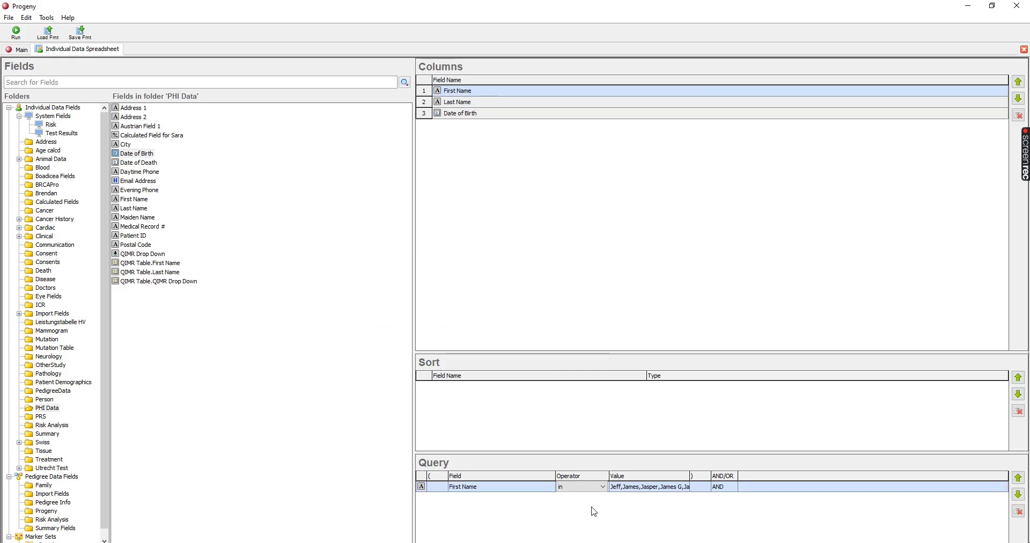
pyautogui.click(594, 486)
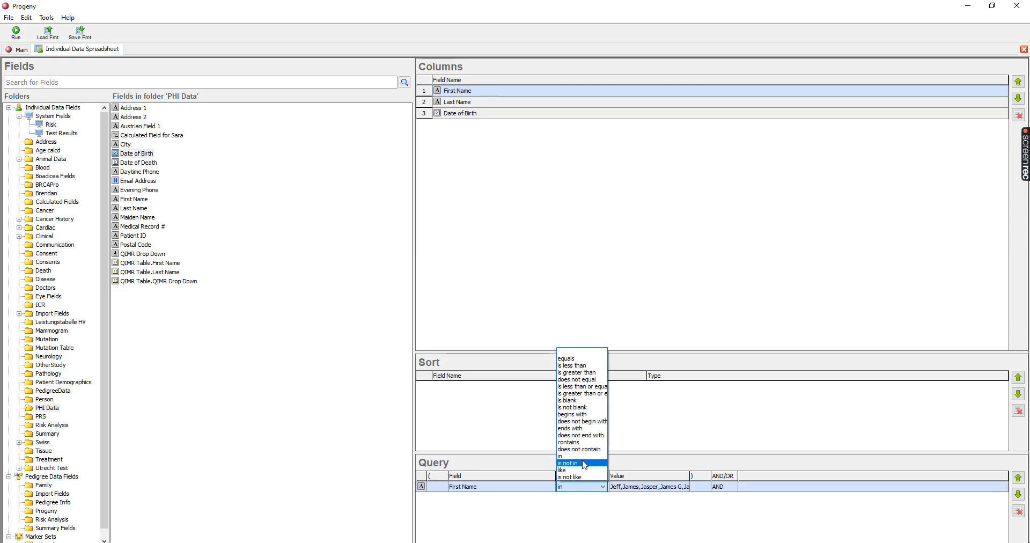
pyautogui.click(570, 470)
pyautogui.click(631, 486)
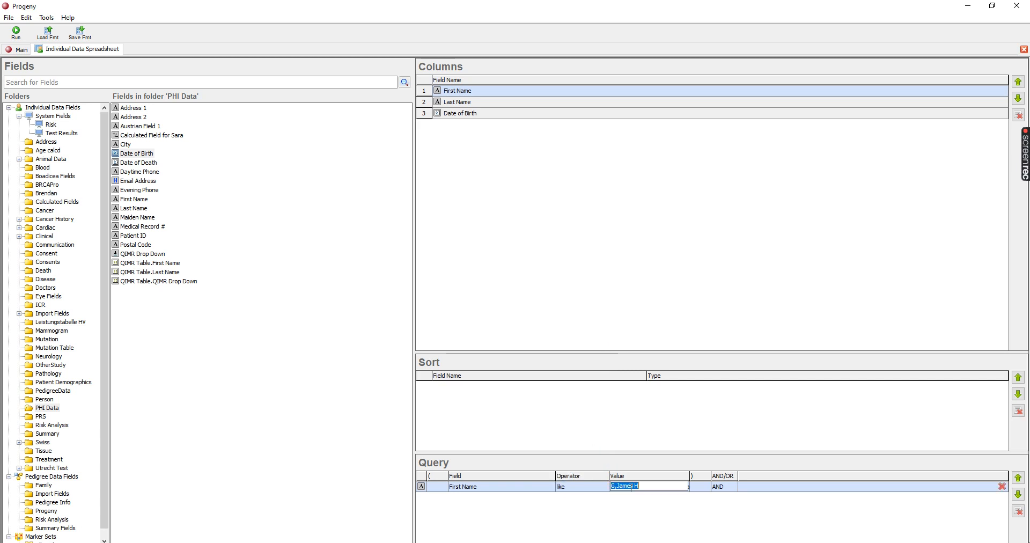
pyautogui.press('BackSpace')
pyautogui.write('Ja[mn]e%')
pyautogui.click(16, 33)
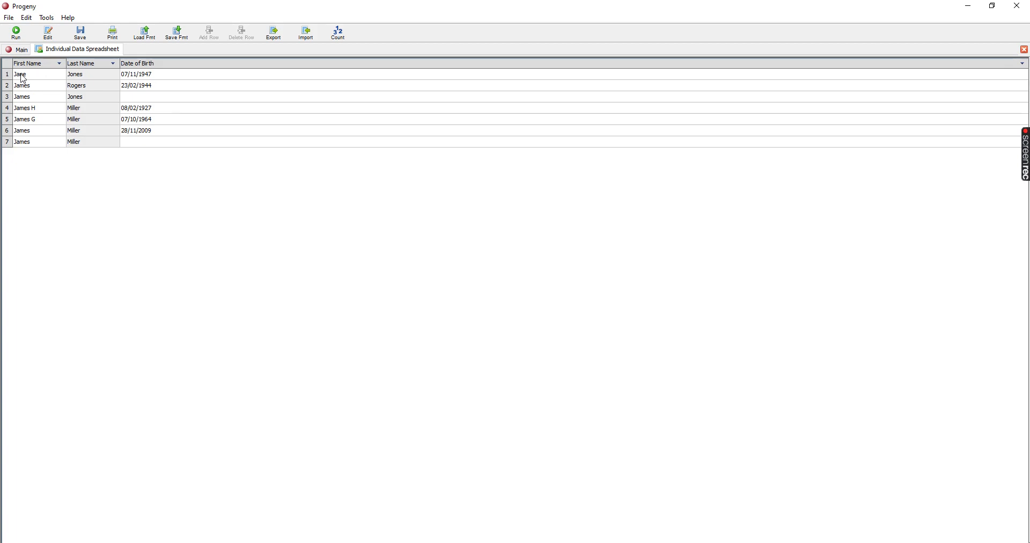
# - Reopen the query design to review the First Name operators, and check the Sybase like reference in Chrome before returning to Progeny
pyautogui.click(49, 34)
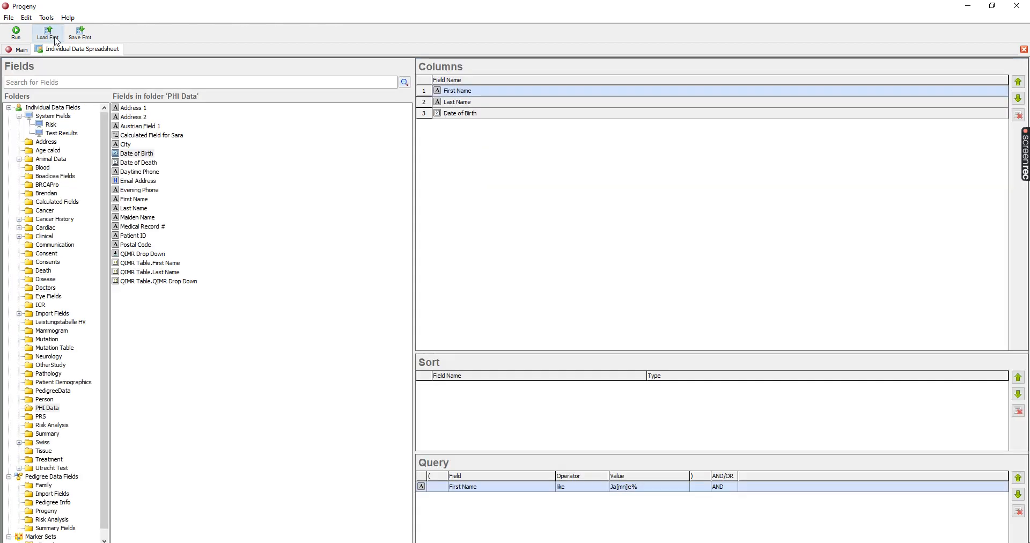
pyautogui.click(596, 487)
pyautogui.click(599, 488)
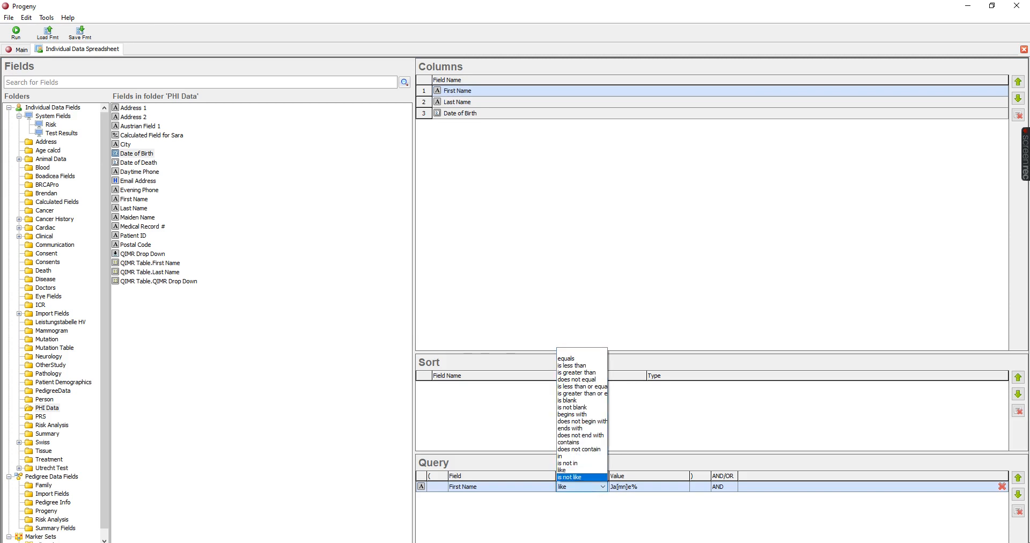
pyautogui.click(379, 542)
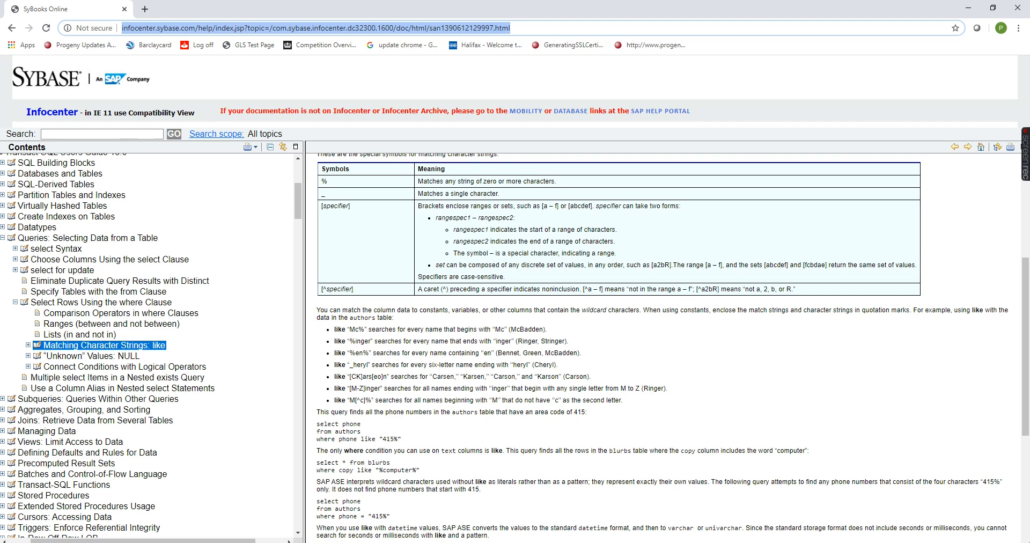
pyautogui.hotkey('alt', 'Tab')
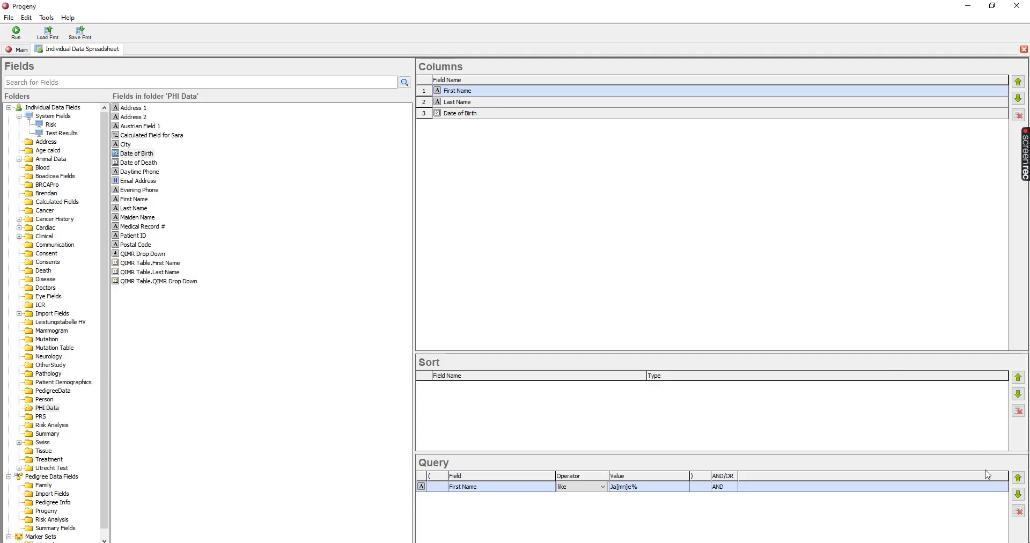
# - Remove the First Name condition from the query and add a condition on the Last Name column
pyautogui.click(1002, 490)
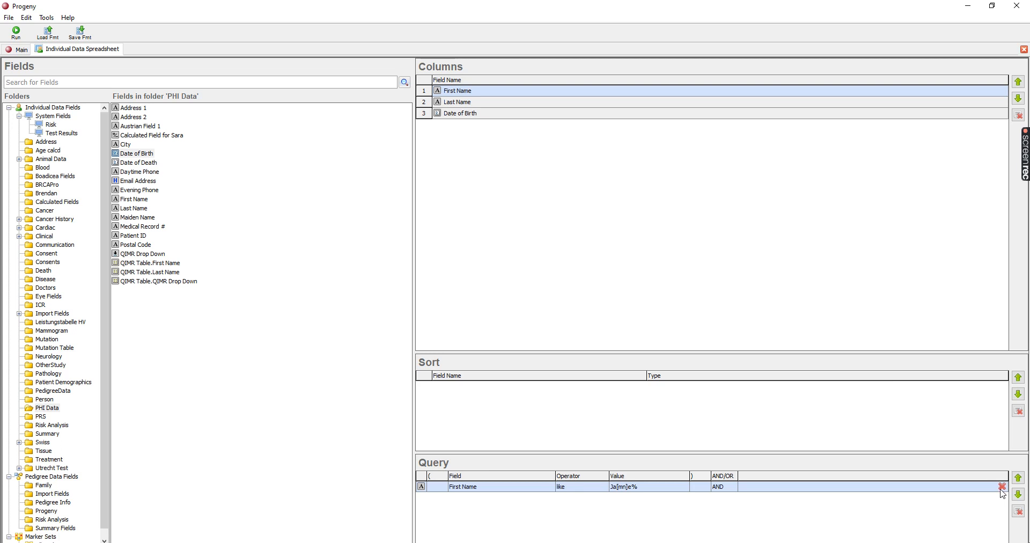
pyautogui.click(1002, 487)
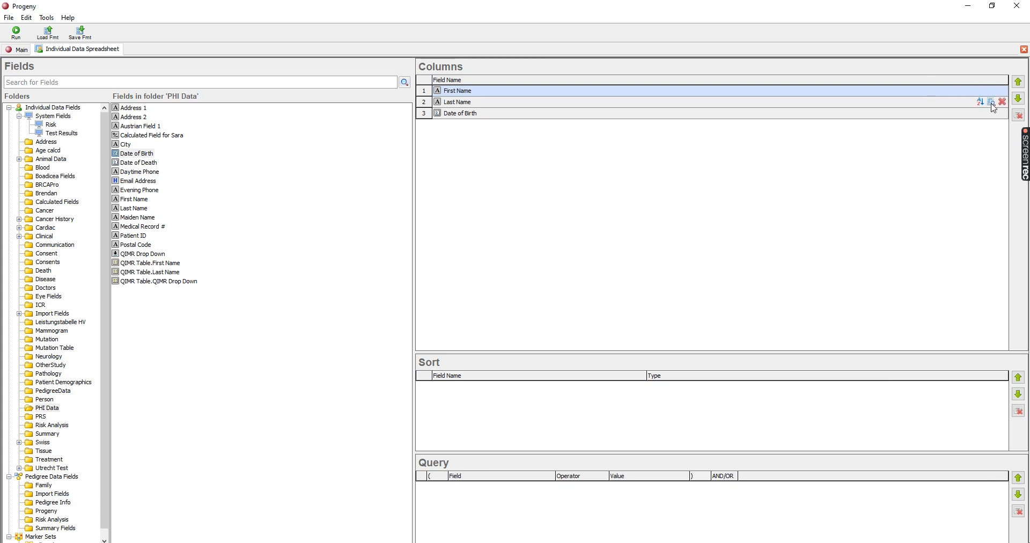
pyautogui.click(992, 103)
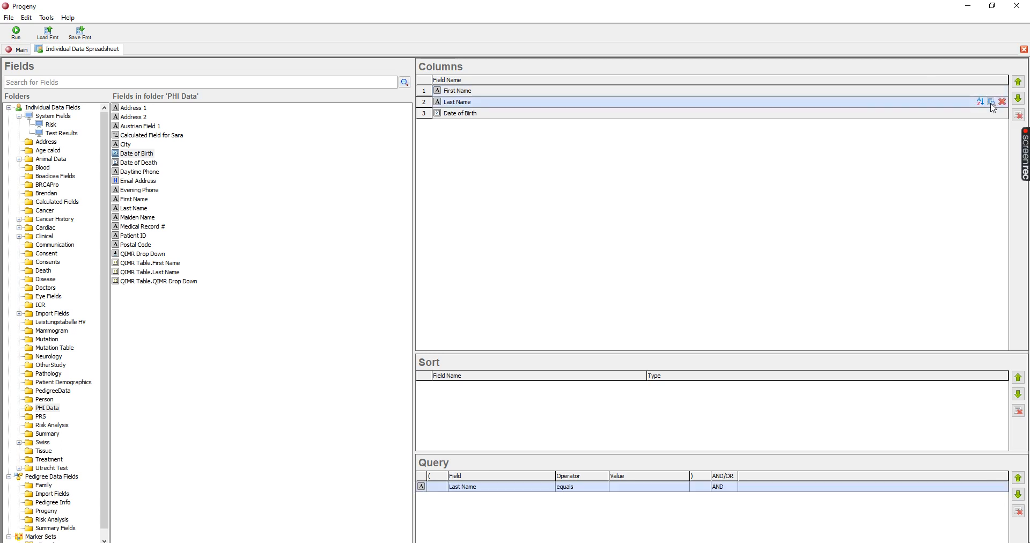
# - Set the Last Name condition to "like" with the pattern M[^c]% and run the query
pyautogui.click(603, 488)
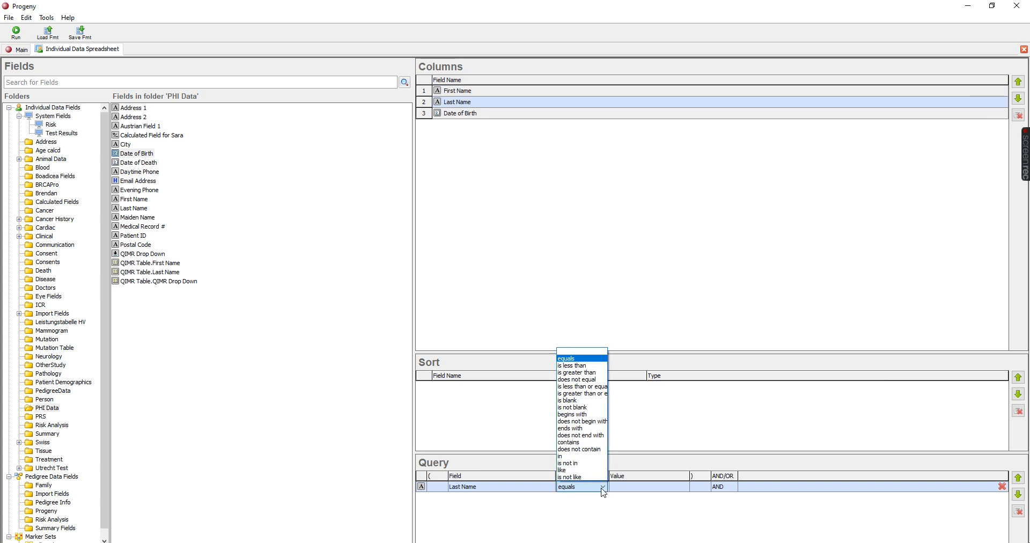
pyautogui.click(582, 470)
pyautogui.click(618, 486)
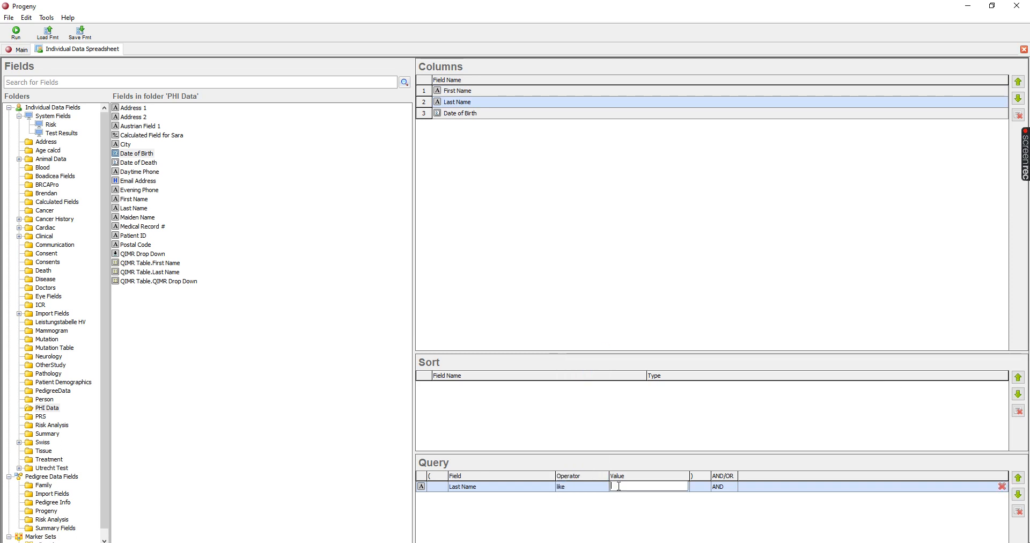
pyautogui.write('M[^')
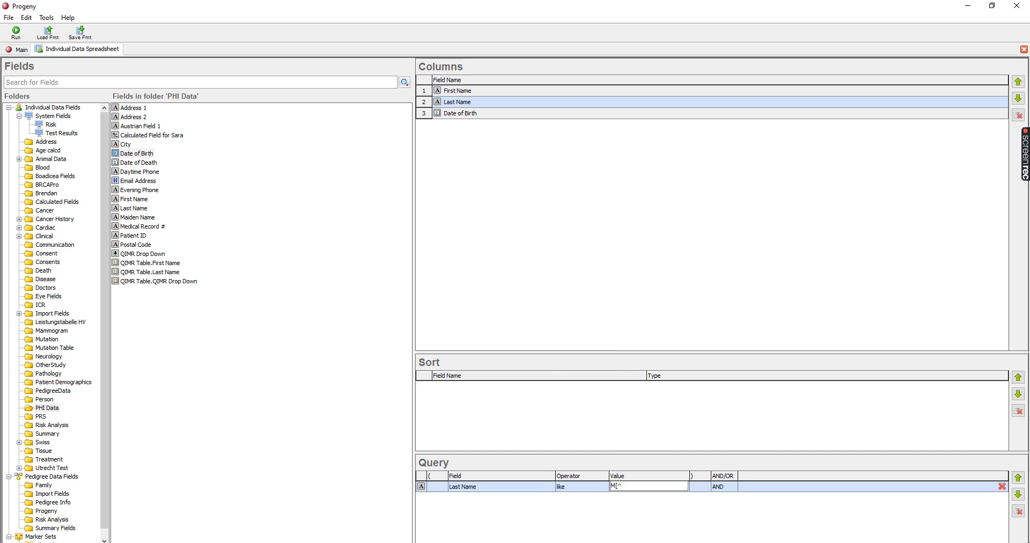
pyautogui.write('c]')
pyautogui.click(16, 33)
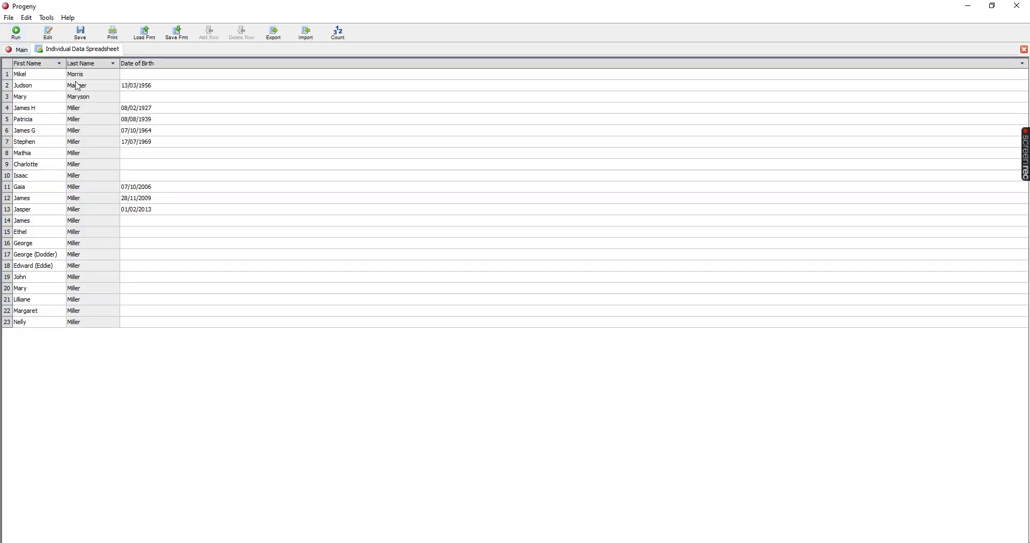
# - Reopen the query design, shorten the Last Name pattern to M%, and run the query
pyautogui.click(48, 33)
pyautogui.click(656, 484)
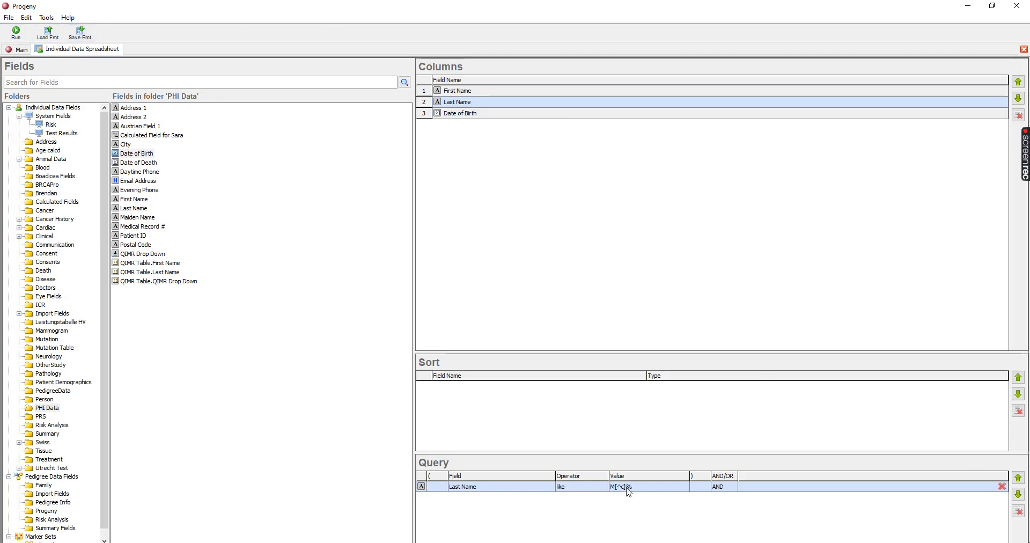
pyautogui.click(628, 486)
pyautogui.click(629, 486)
pyautogui.press('BackSpace')
pyautogui.press('BackSpace')
pyautogui.press('BackSpace')
pyautogui.press('BackSpace')
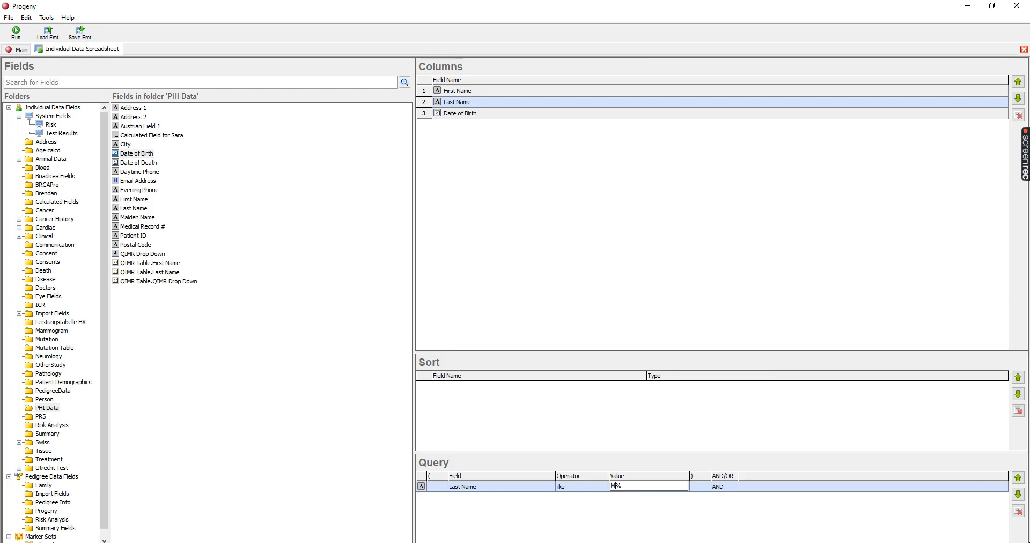
pyautogui.click(22, 36)
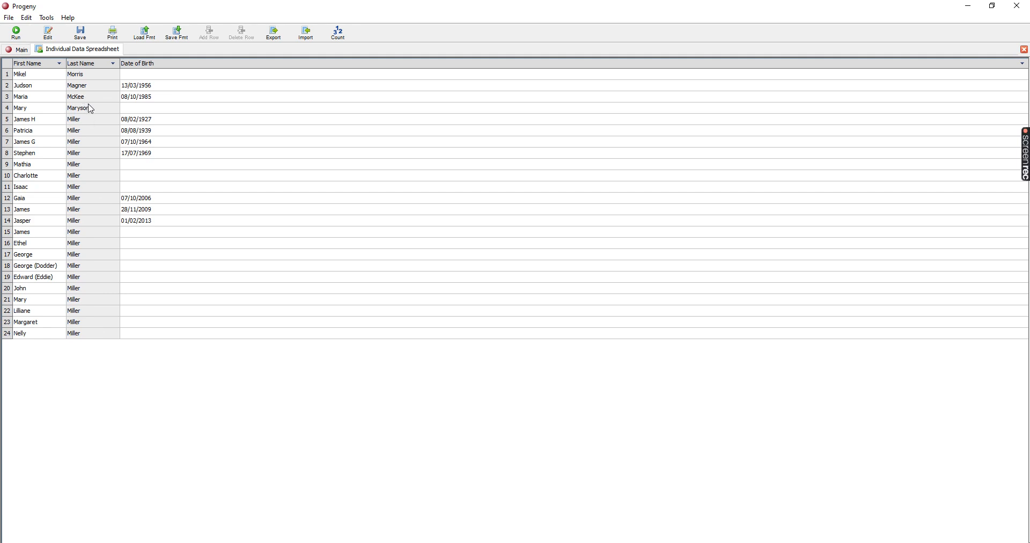
# - Switch to Chrome to consult the Sybase Infocenter page on matching character strings with like
pyautogui.click(408, 542)
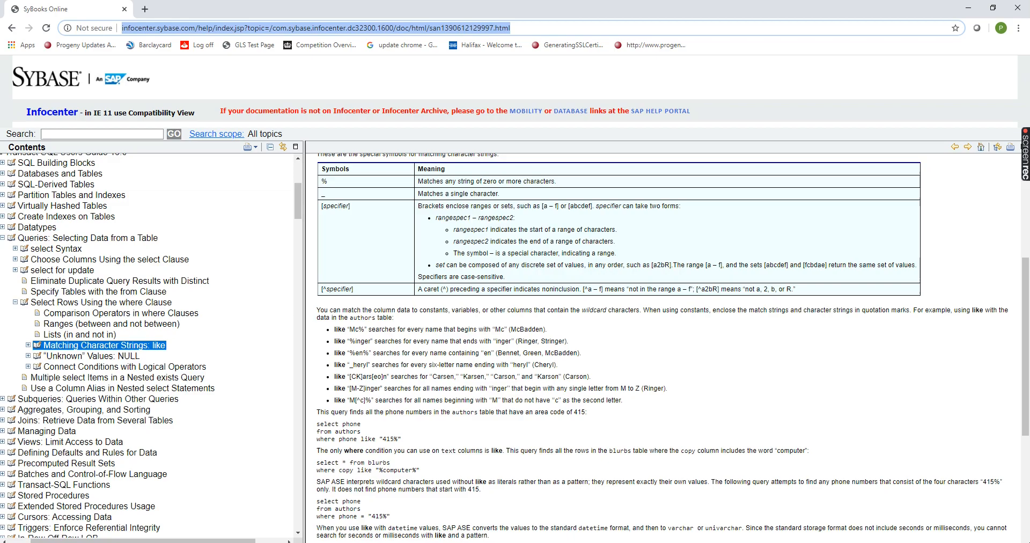